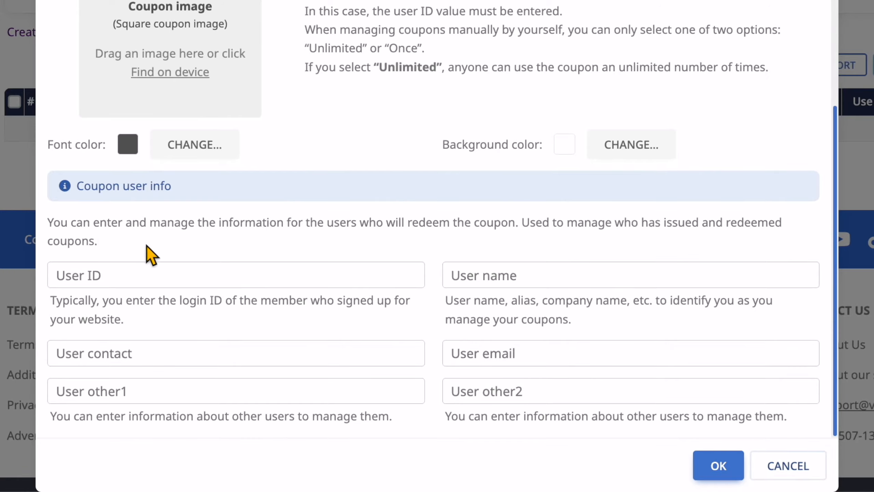
Step: Enter the recipient's user ID, full name and contact number, plus a 'regular customer' note in User other1
left_click(149, 271)
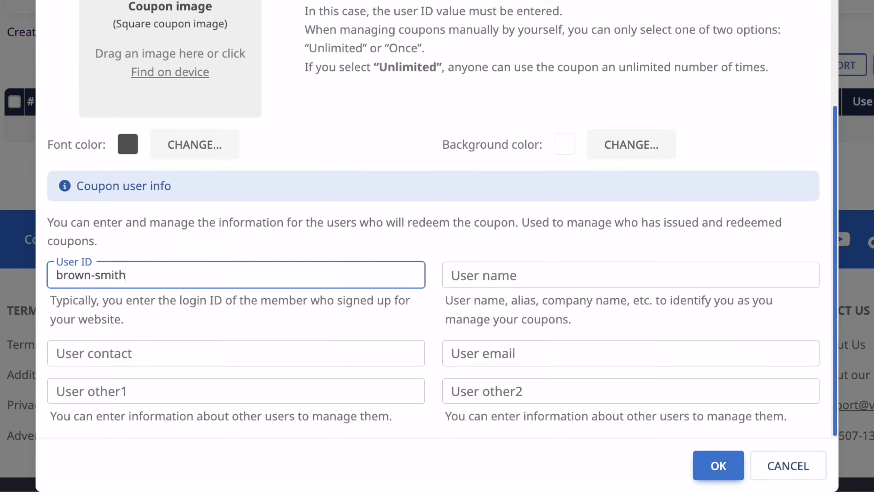
left_click(504, 275)
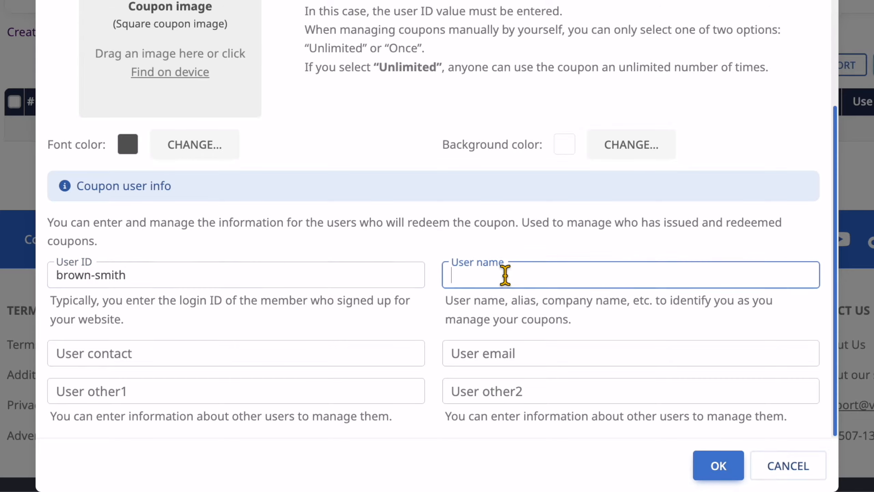
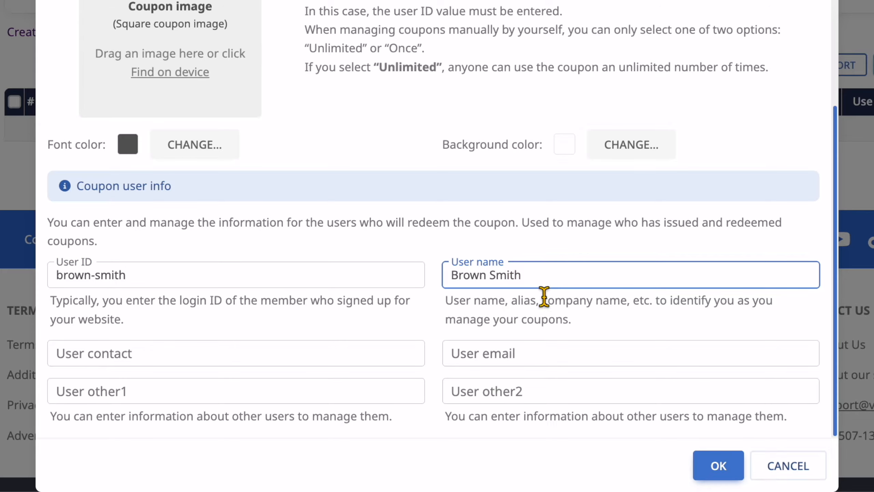
left_click(189, 351)
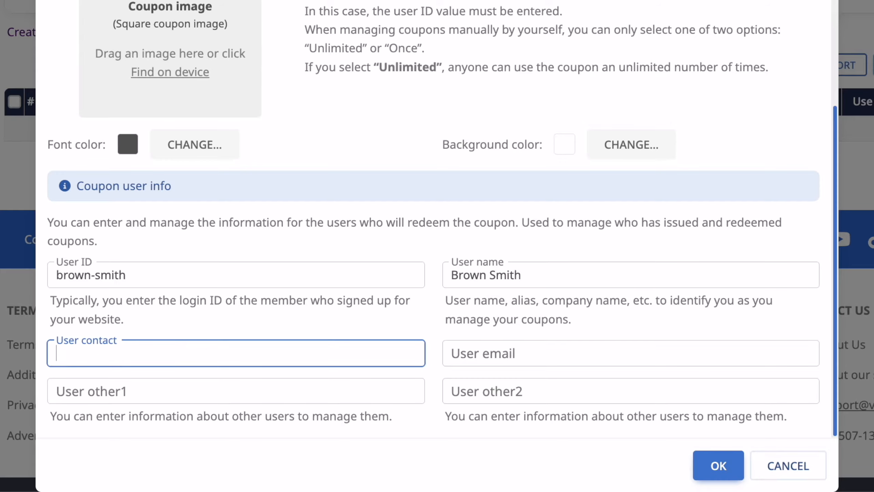
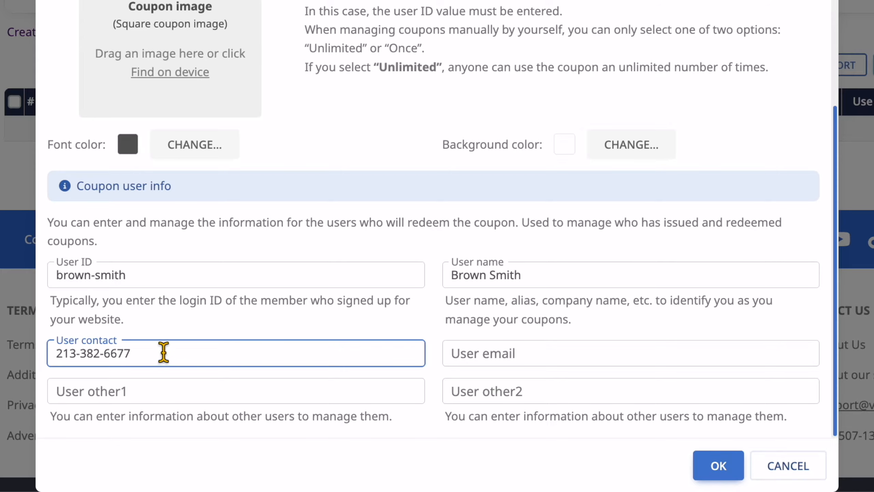
left_click(159, 393)
type("regular customer")
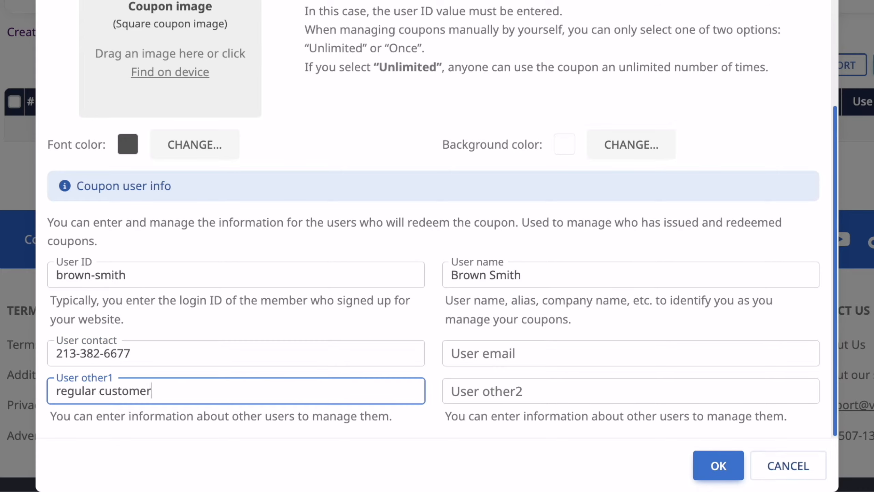
left_click(371, 202)
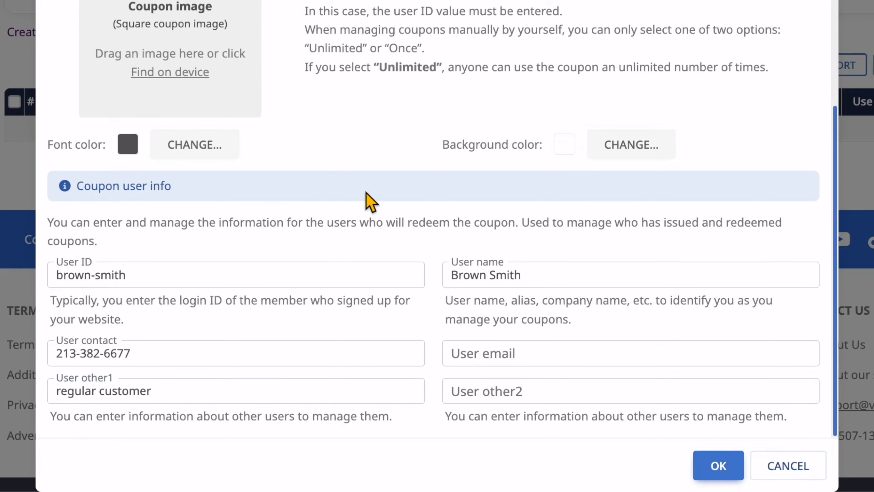
scroll(371, 201, "up", 10)
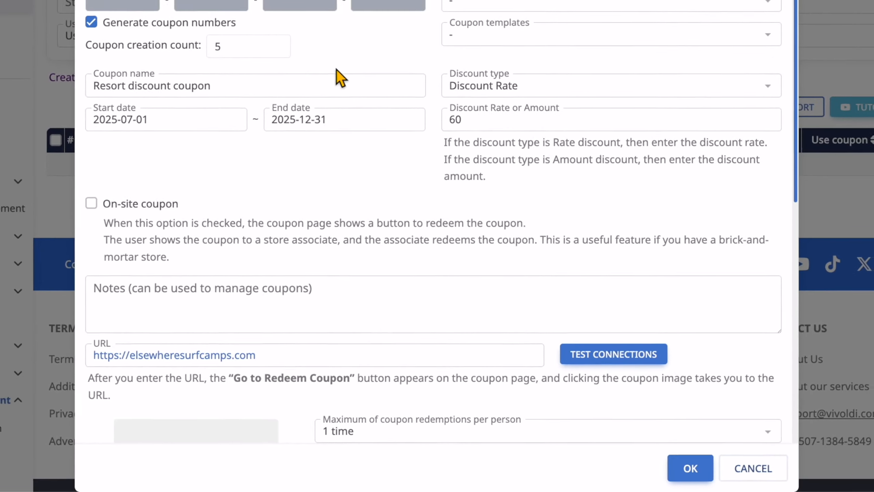
Step: Confirm a creation count of 5, generate the Resort discount coupons, and view the newest one's page
left_click(255, 48)
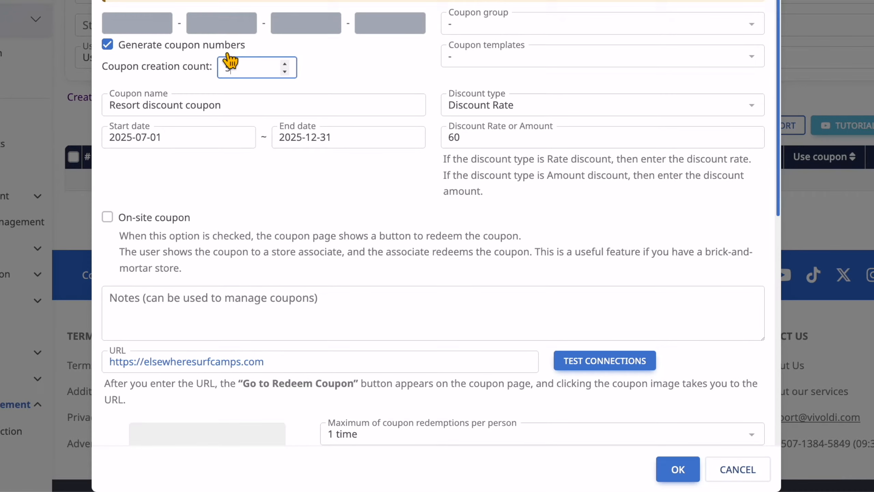
left_click(678, 469)
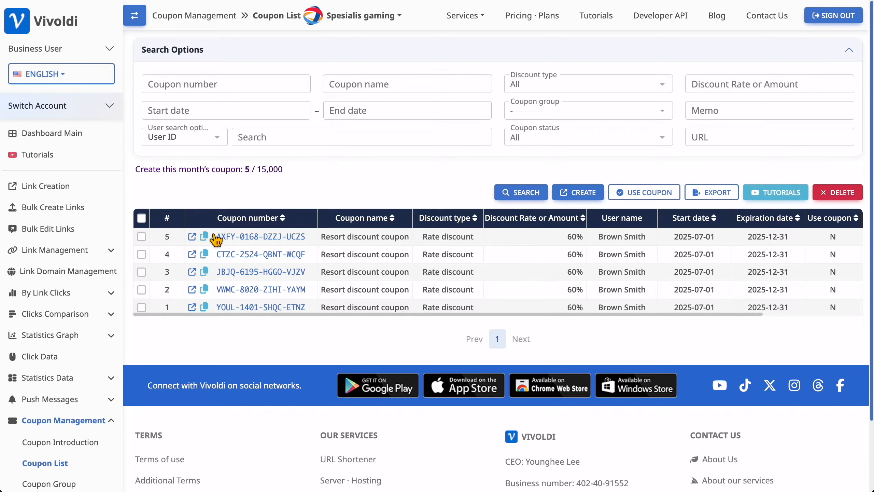
left_click(192, 237)
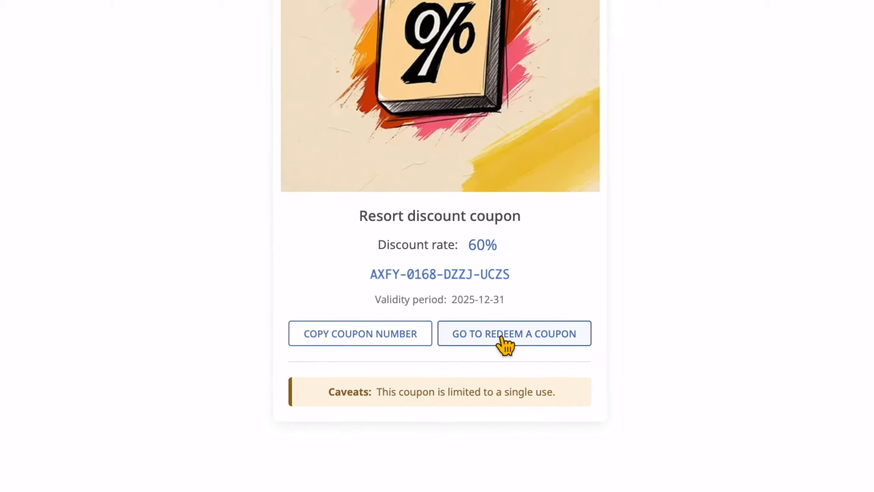
Step: Follow the redeem link to the Elsewhere Surf Camps homepage, then open the newest coupon for editing
left_click(502, 338)
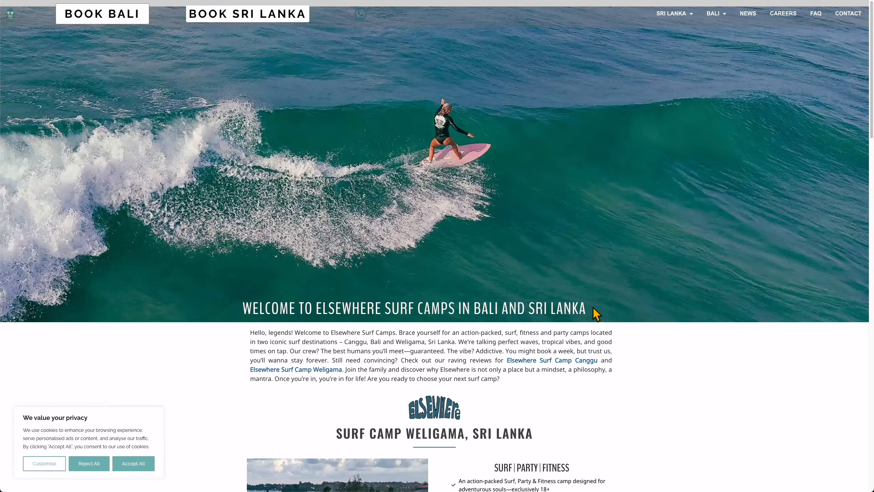
scroll(382, 264, "down", 15)
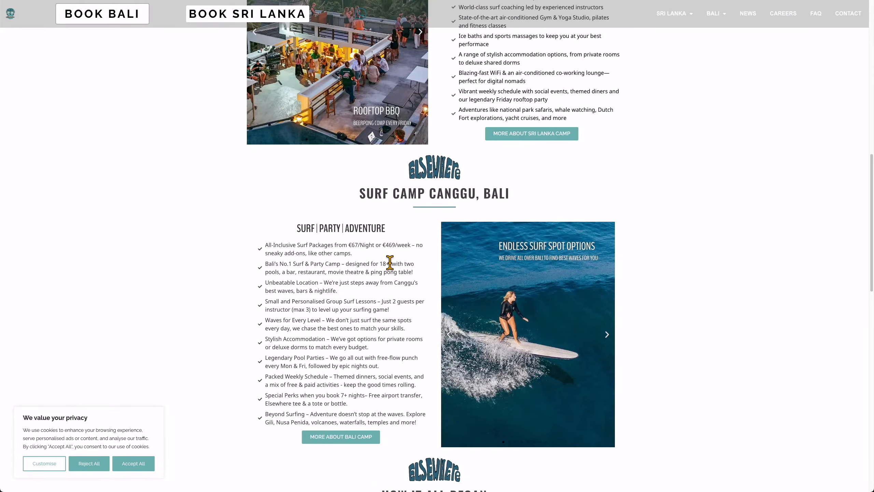
scroll(392, 258, "up", 15)
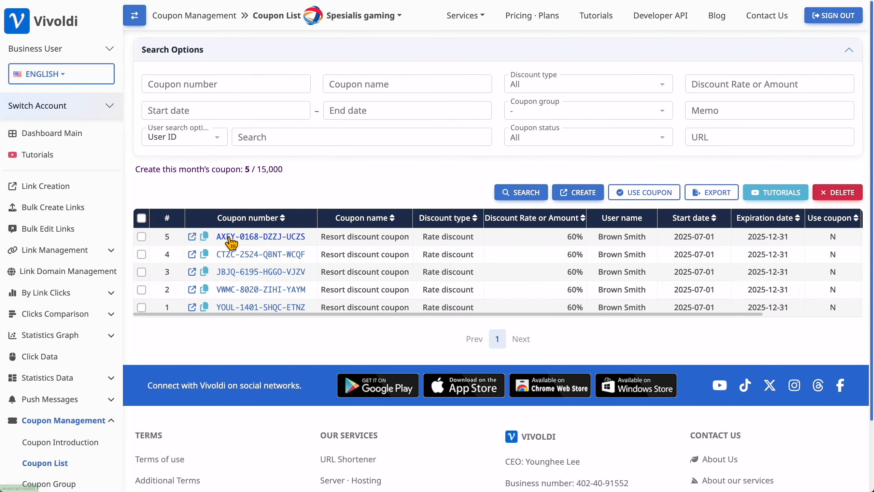
left_click(230, 237)
Step: Keep the redeem URL, tick On-site coupon, and set a staff usage password for the newest coupon
scroll(439, 233, "down", 5)
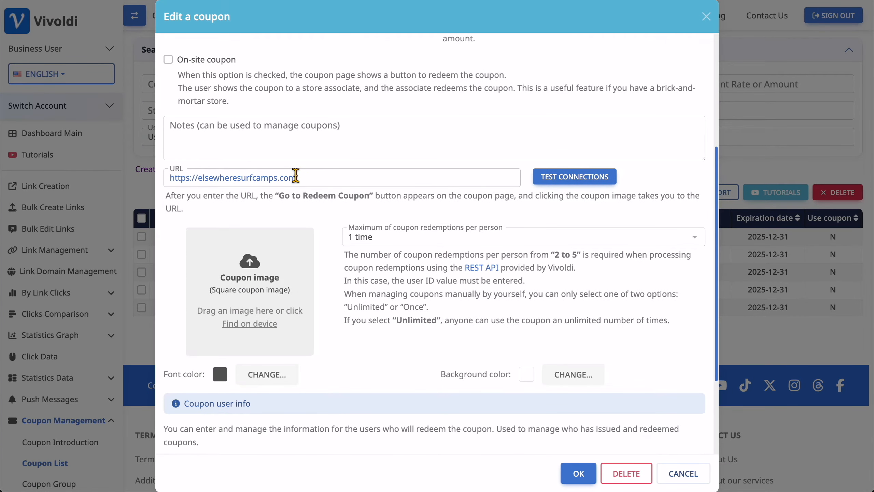
left_click(296, 175)
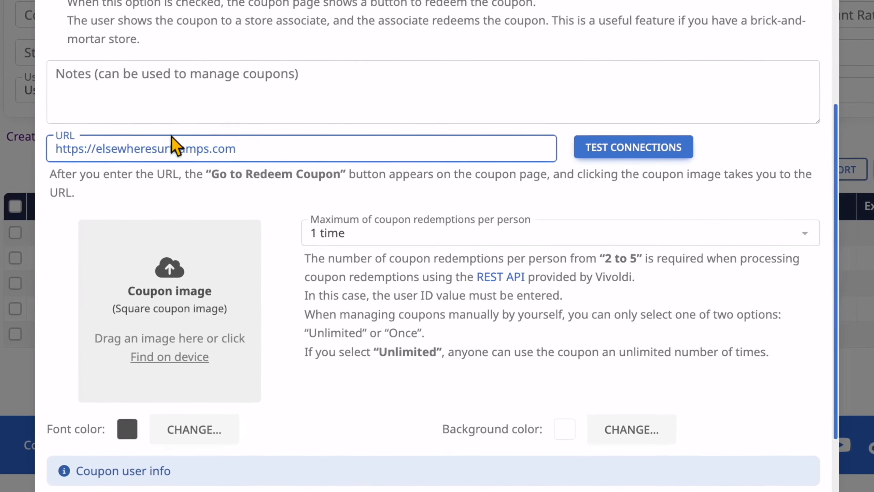
left_click(340, 178)
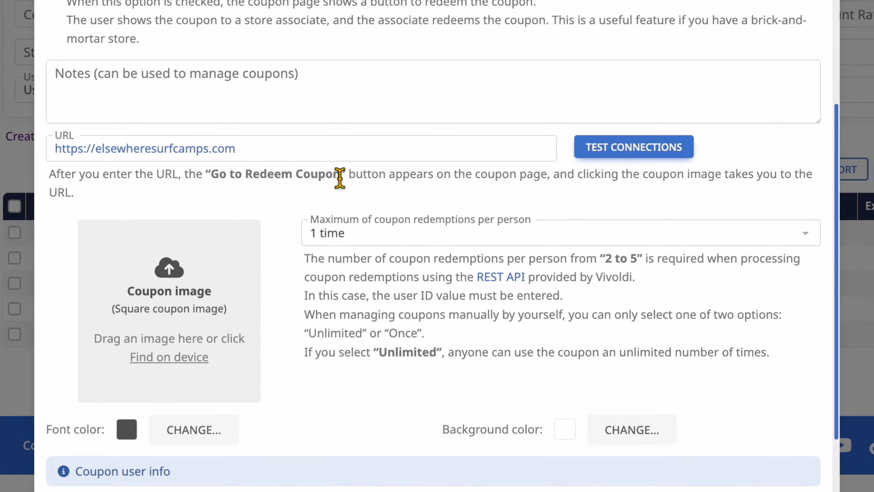
scroll(340, 179, "up", 6)
scroll(339, 179, "down", 2)
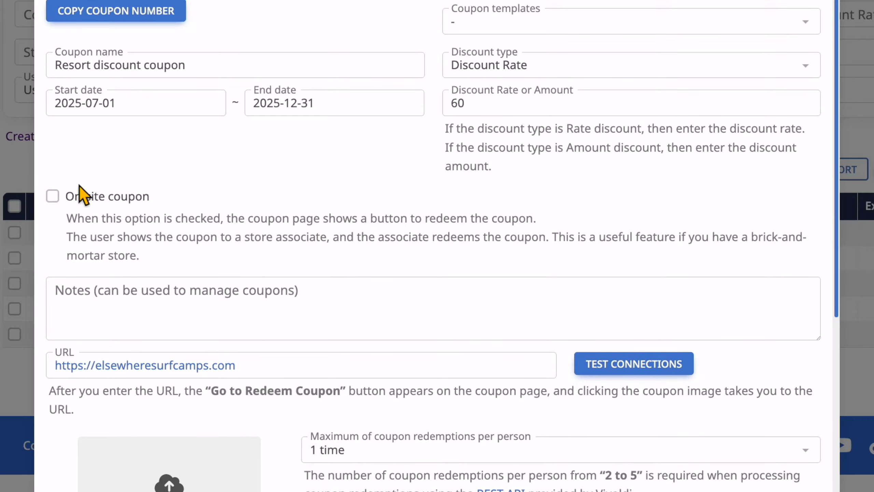
left_click(90, 196)
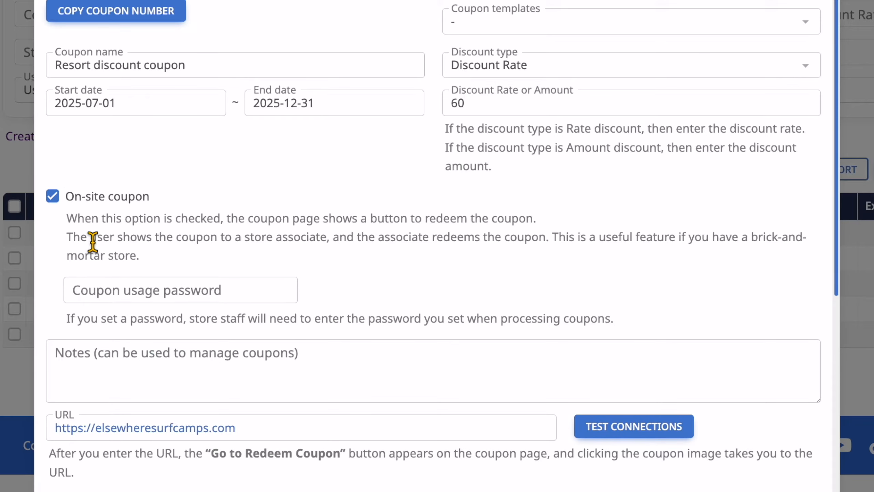
left_click(133, 288)
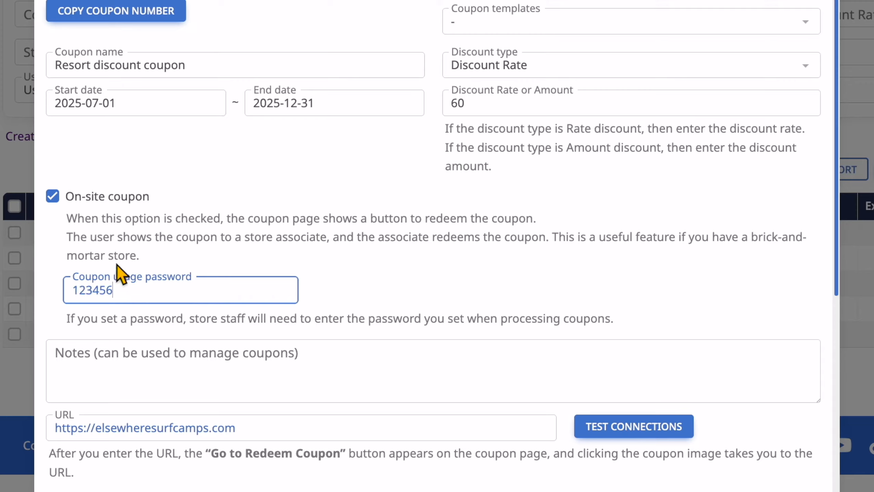
left_click(351, 256)
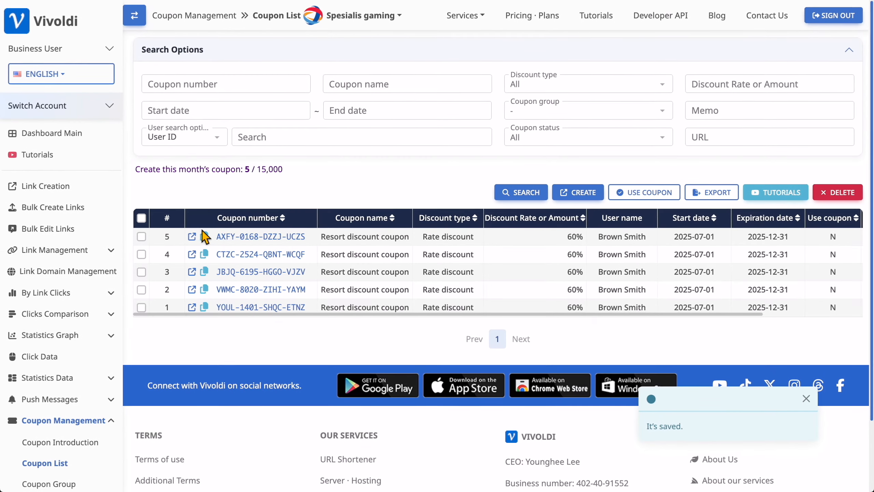
Step: Redeem the newest coupon on its public page with the store staff password and dismiss the confirmation
left_click(190, 238)
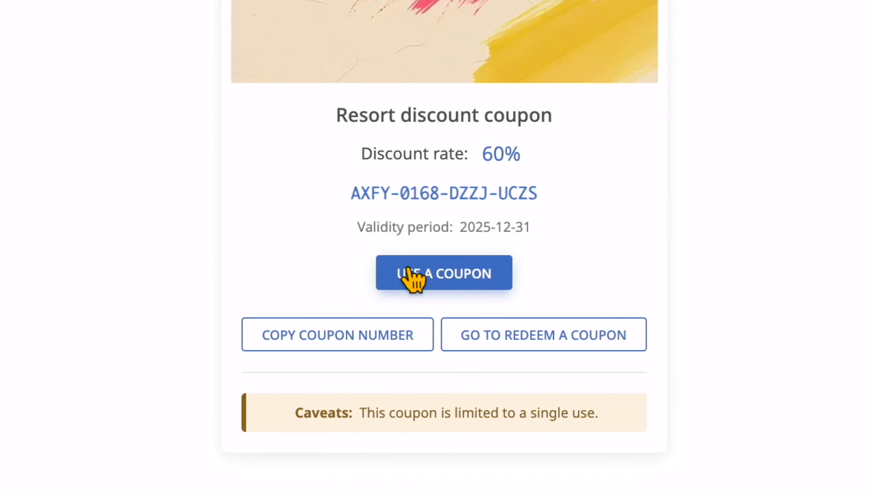
left_click(446, 275)
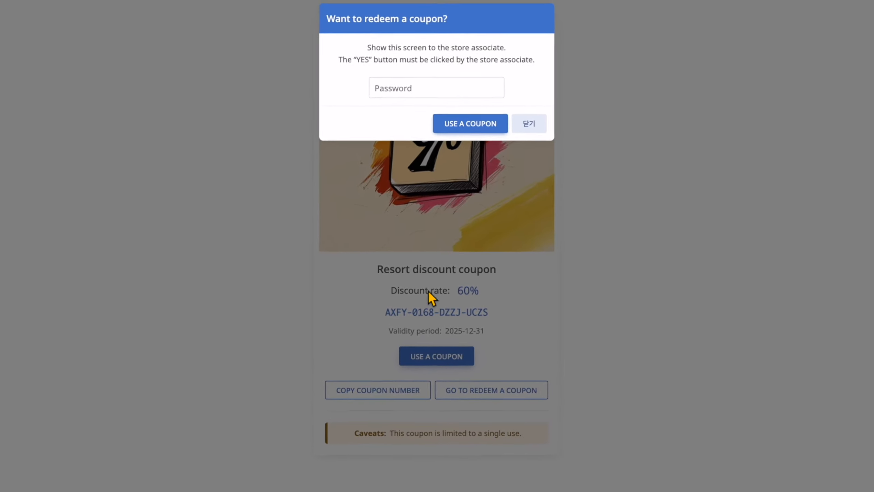
left_click(423, 88)
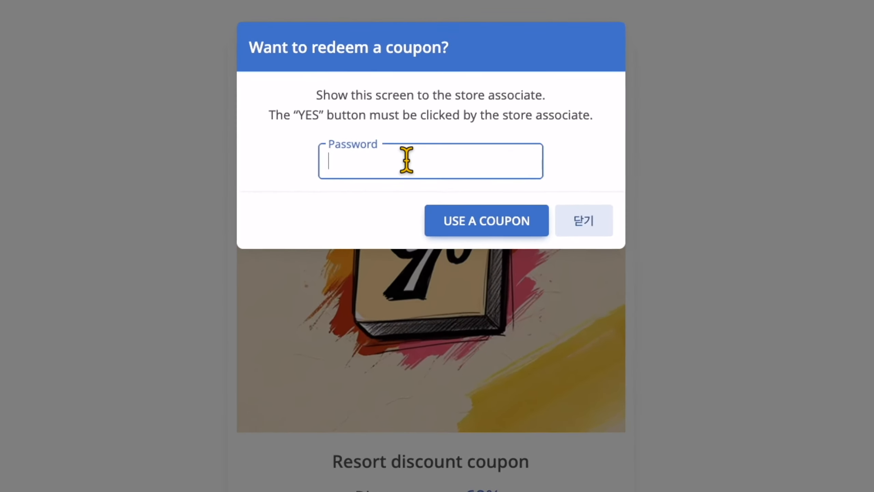
type("••")
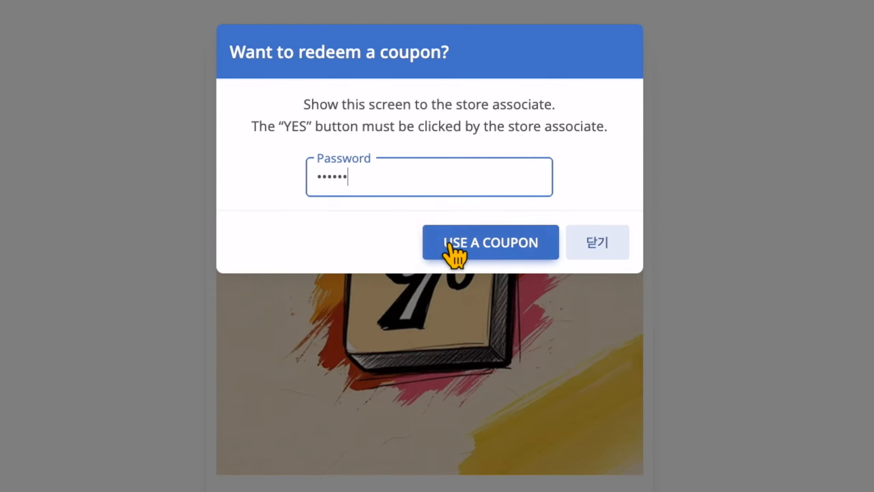
left_click(485, 247)
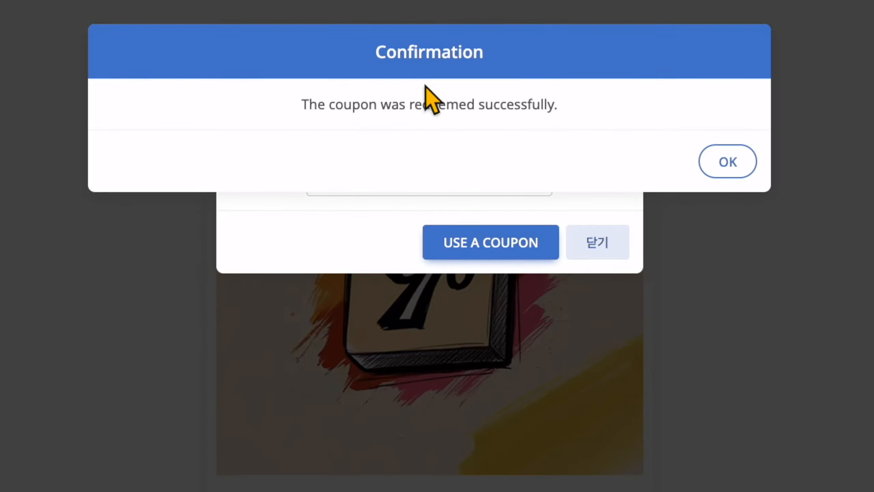
left_click(723, 161)
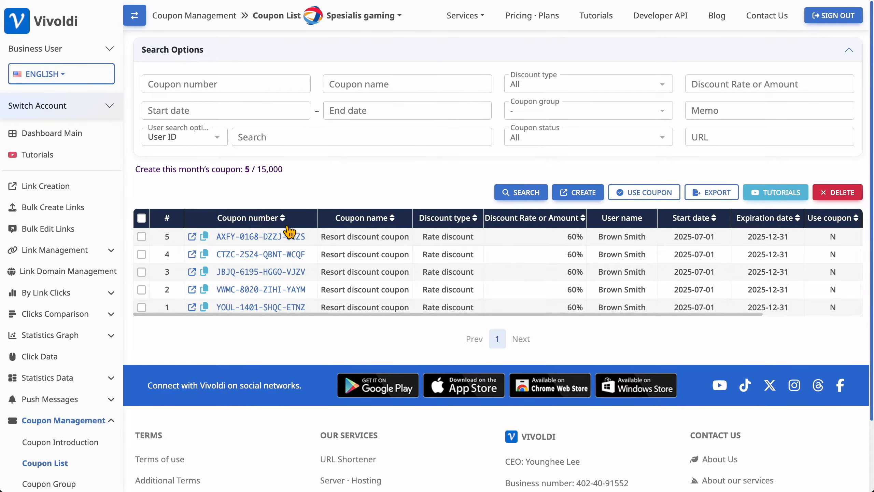
left_click_drag(692, 315, 781, 316)
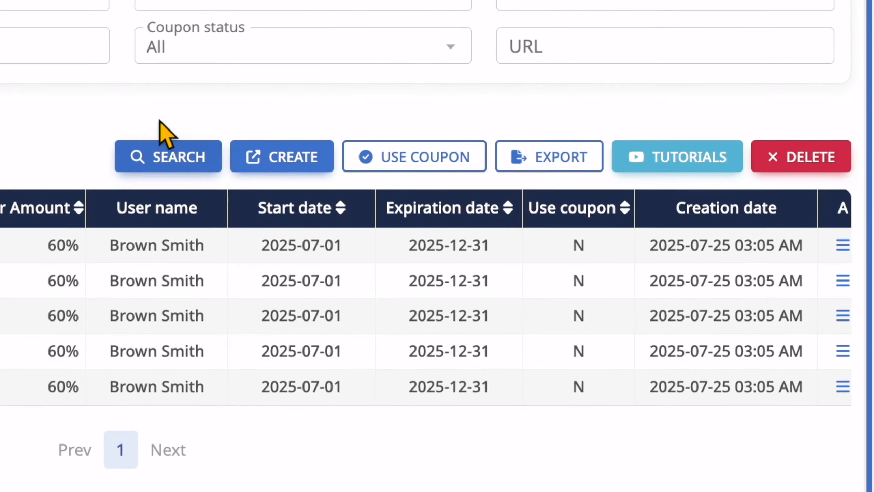
left_click(172, 166)
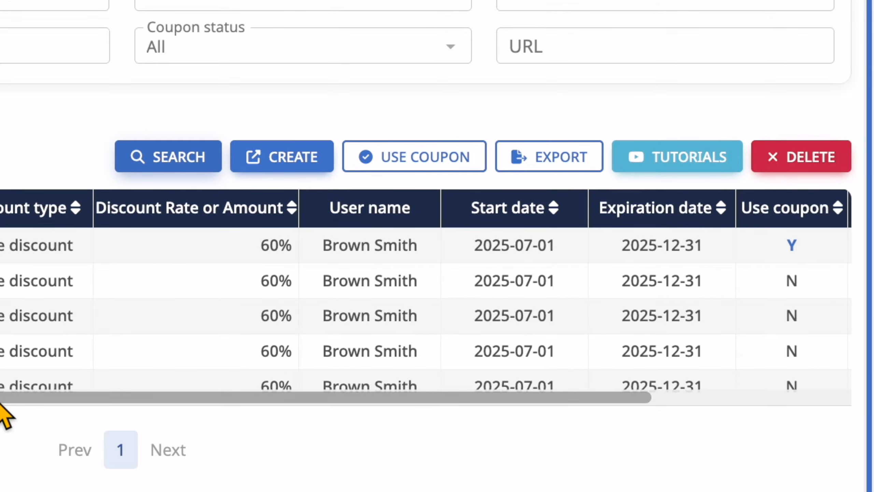
left_click_drag(4, 401, 363, 400)
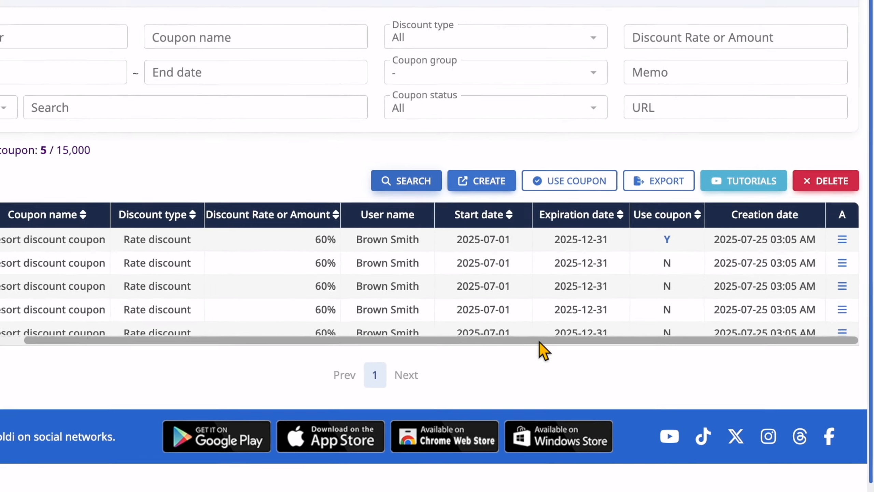
left_click_drag(409, 386, 220, 391)
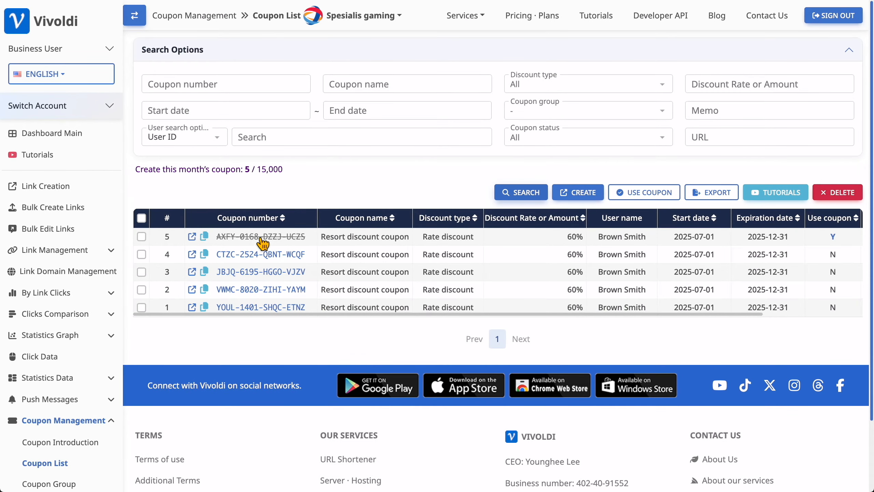
left_click(265, 237)
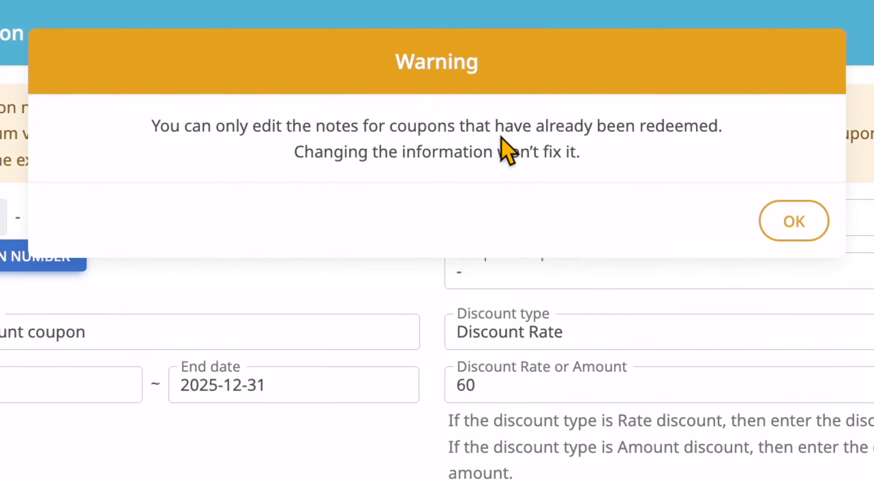
left_click(782, 221)
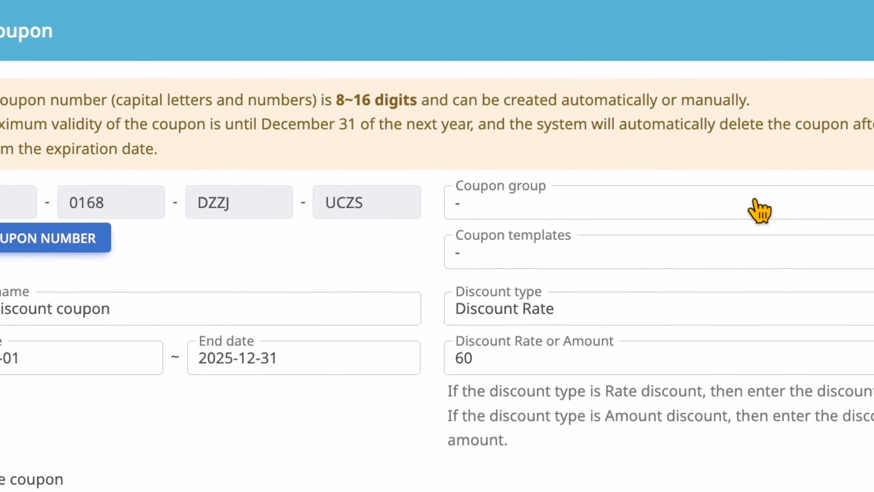
scroll(319, 323, "down", 3)
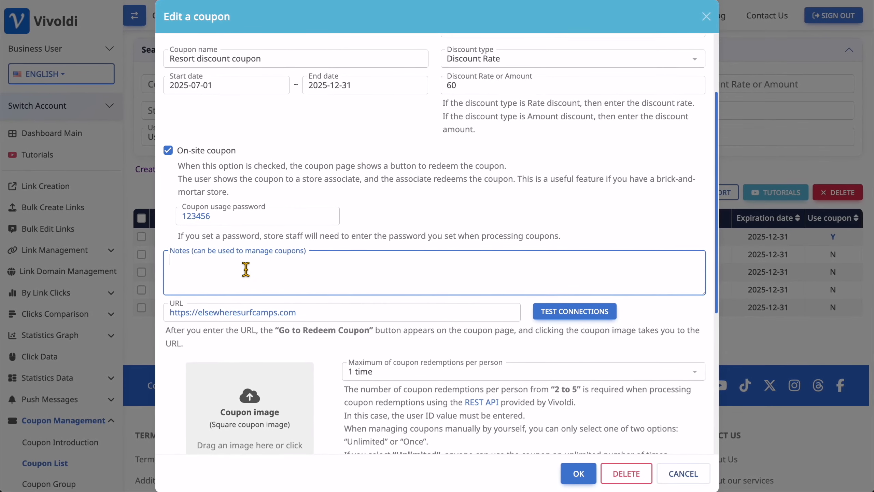
left_click(676, 472)
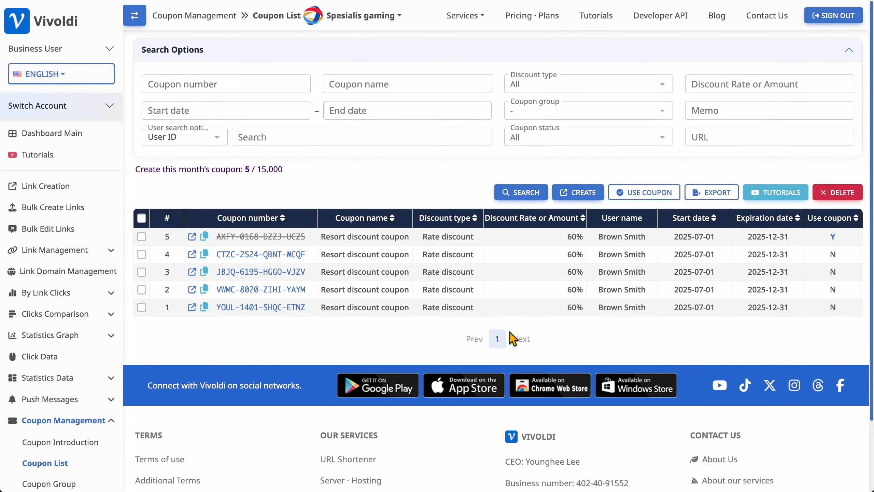
left_click(578, 192)
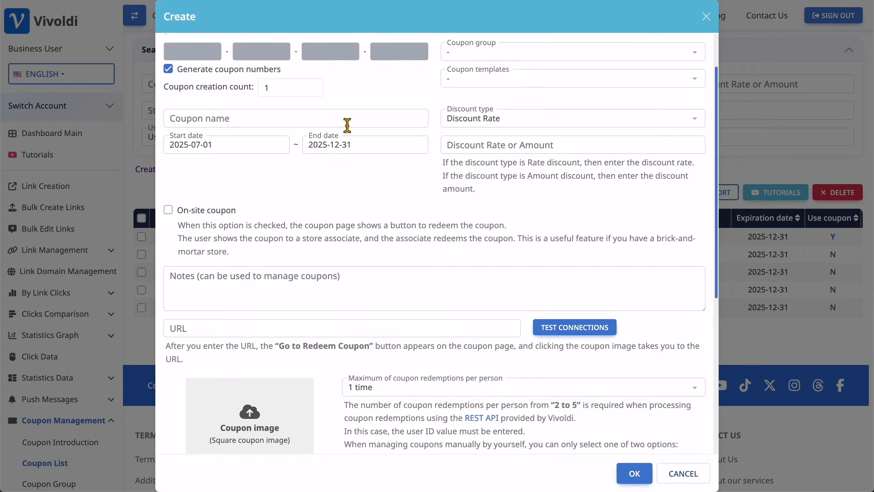
Step: Abandon a new coupon draft without saving, leaving the redemption limit at 1 time
left_click(261, 119)
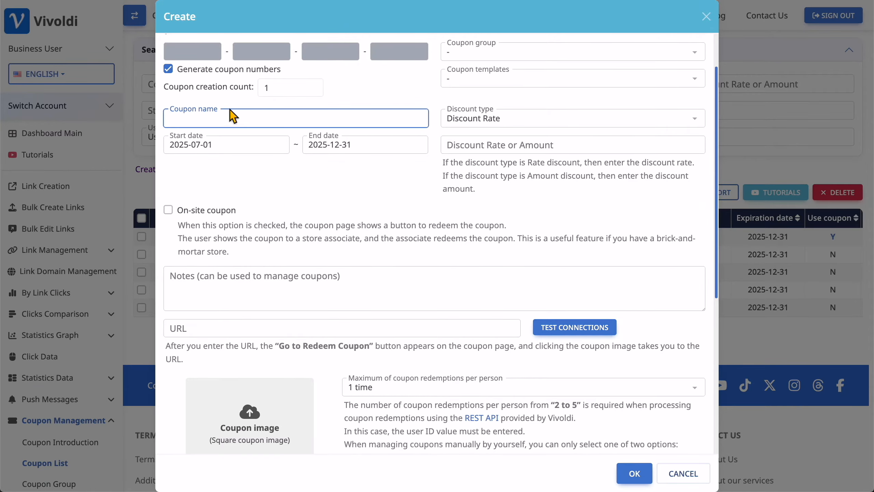
scroll(351, 162, "down", 3)
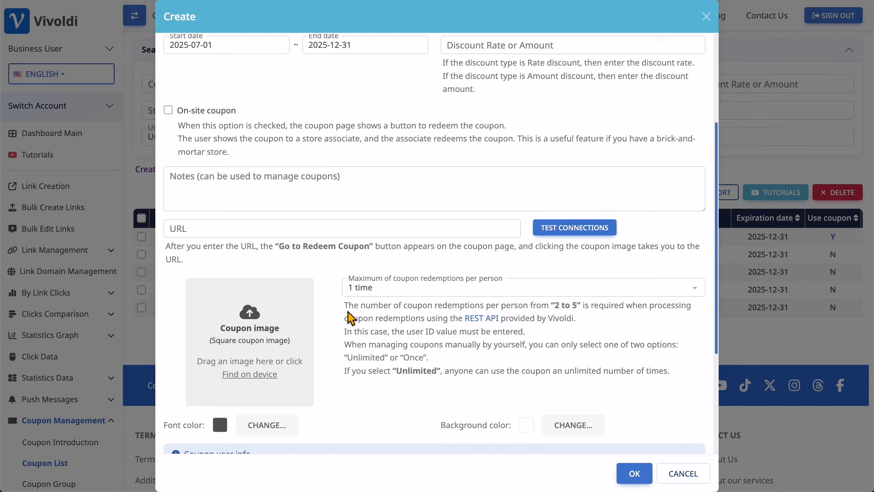
left_click(427, 292)
left_click(432, 290)
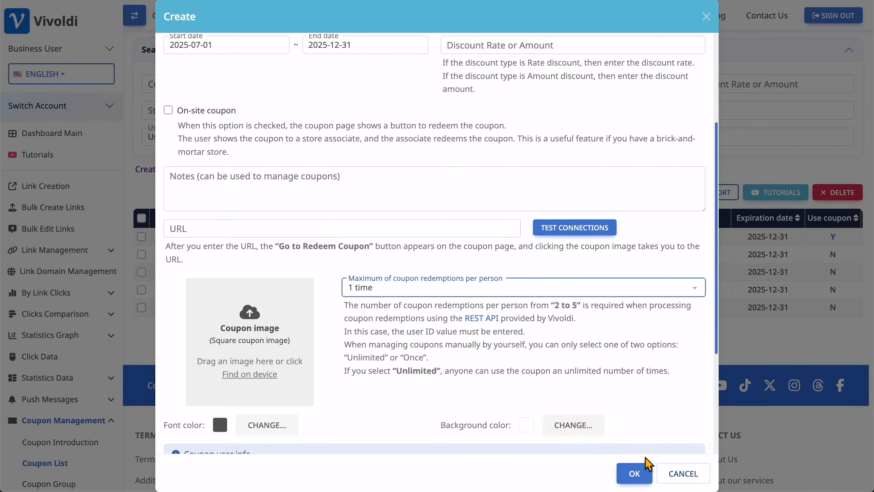
left_click(675, 473)
Step: Go to the Coupon Group page and open a blank Create group form
scroll(74, 287, "down", 3)
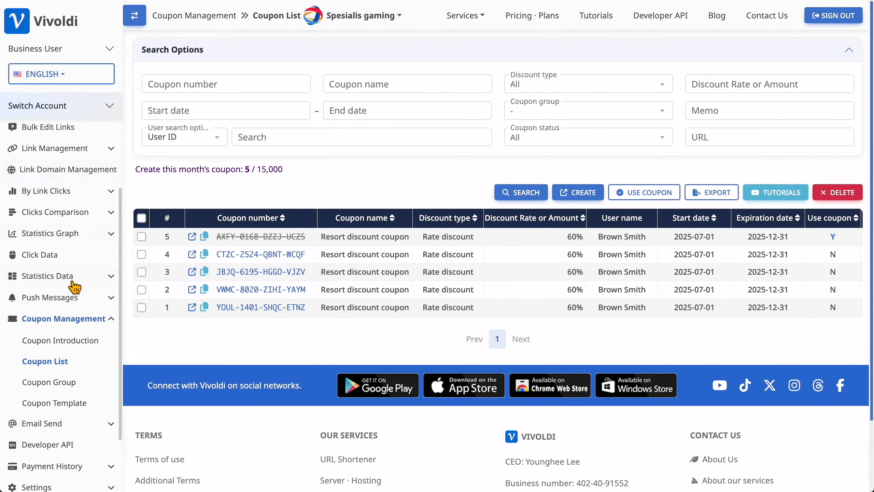
scroll(74, 287, "down", 1)
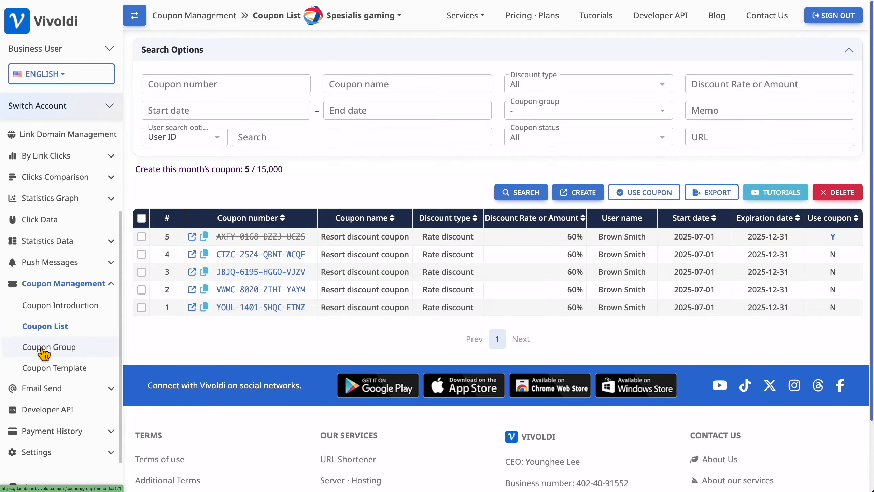
left_click(44, 347)
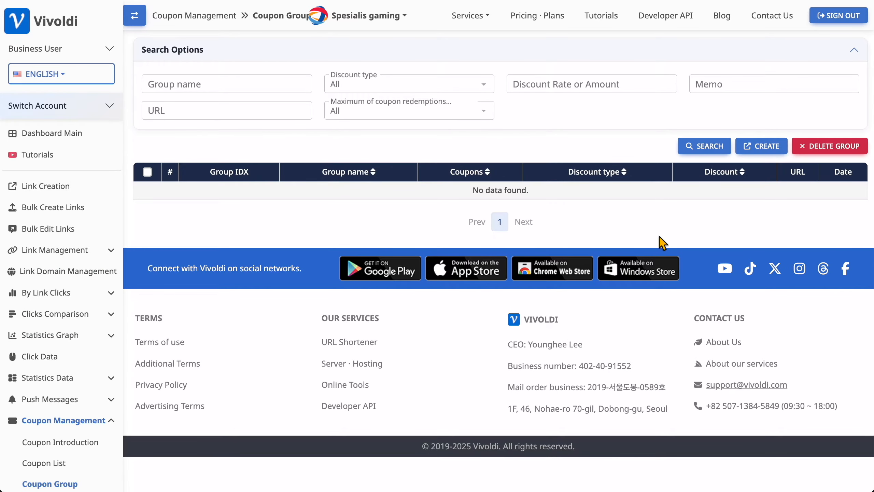
left_click(767, 147)
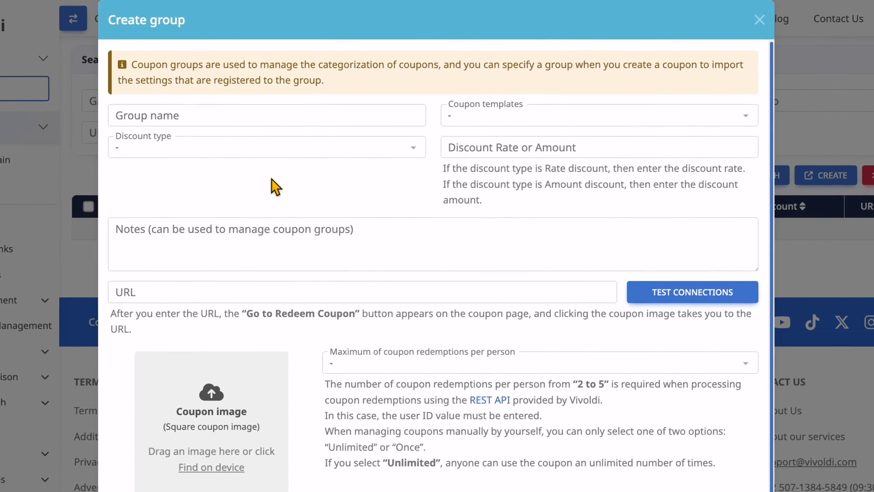
Step: Name the group 'On-site discount coupon' with a 60 USD Amount discount
left_click(211, 93)
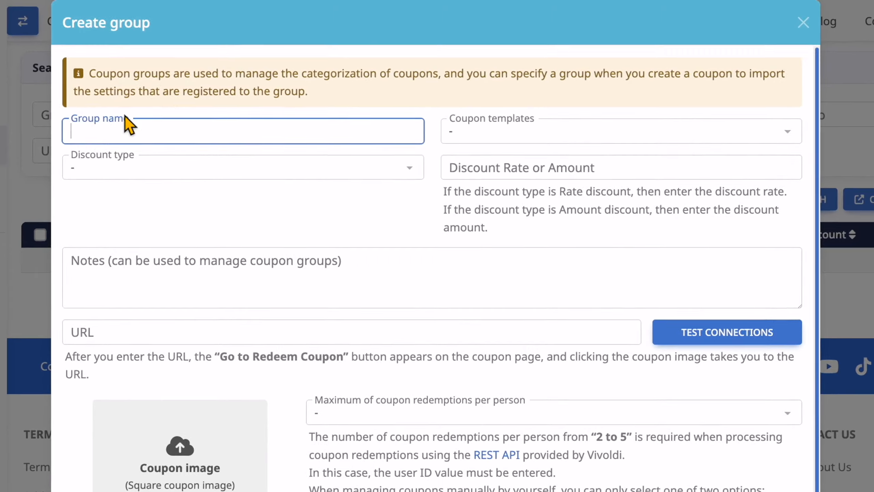
type("On-site discount coupon")
left_click(202, 176)
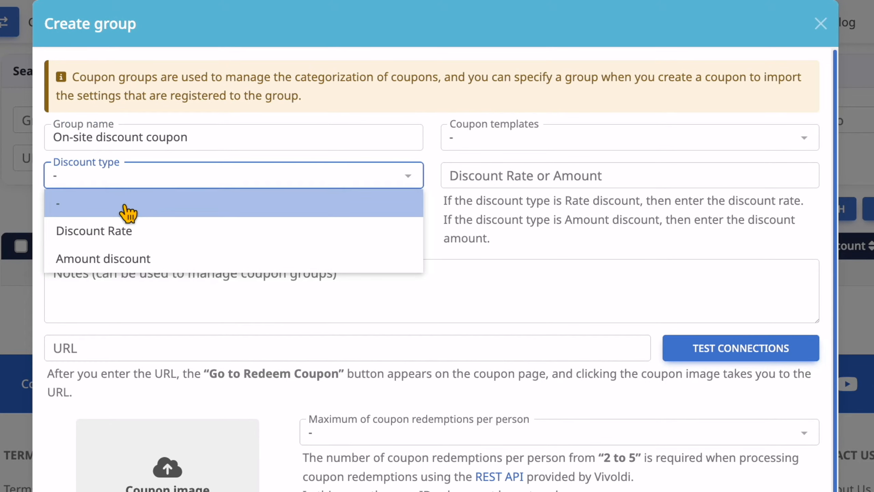
left_click(135, 258)
left_click(164, 221)
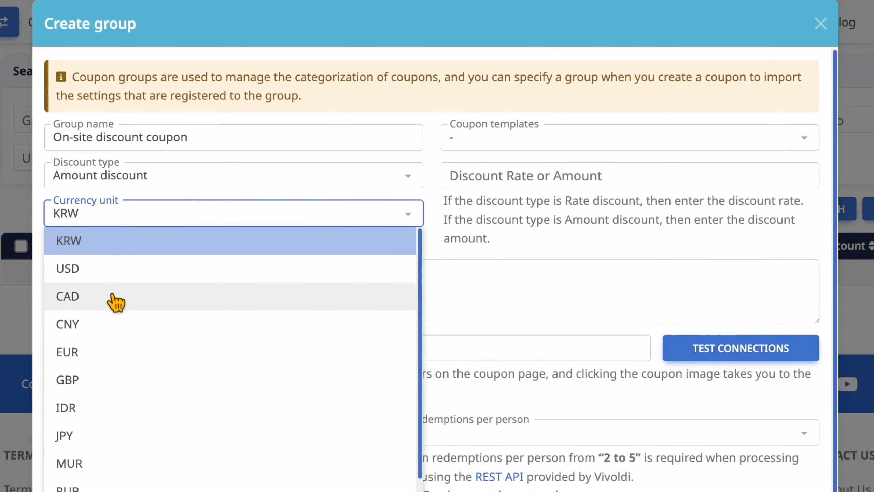
left_click(111, 272)
left_click(488, 175)
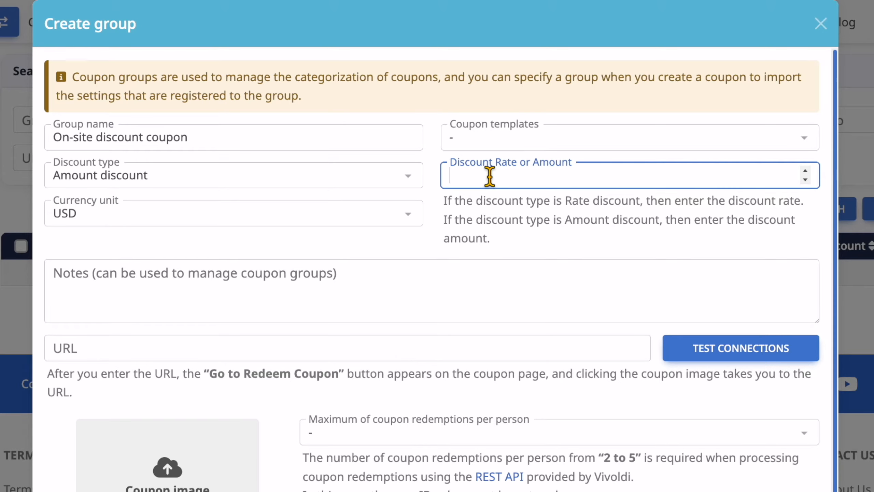
left_click(475, 231)
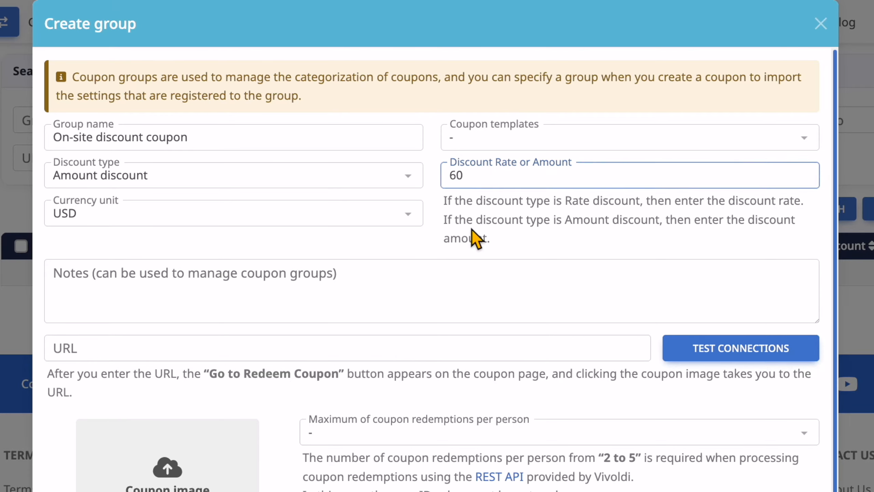
Step: Paste the surf camps URL, limit to 1 time per person, attach group.webp, and save the group
left_click(130, 346)
type("https://elsewheresurfcamps.com")
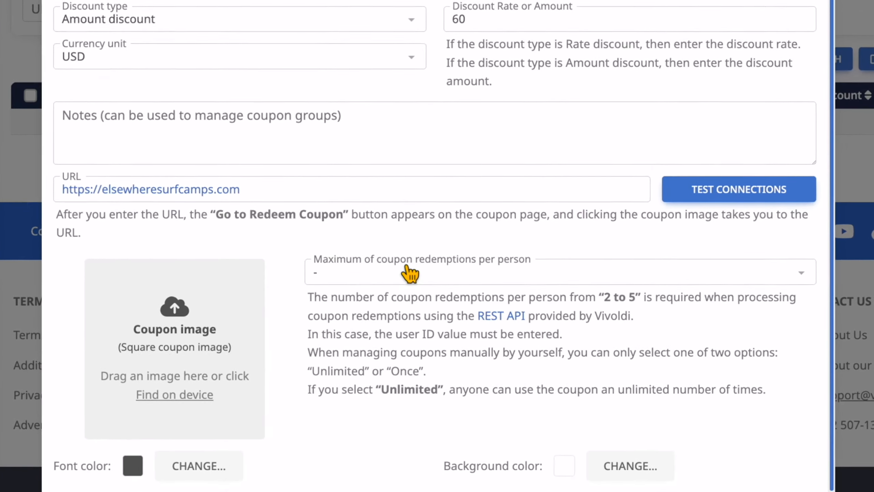
left_click(411, 317)
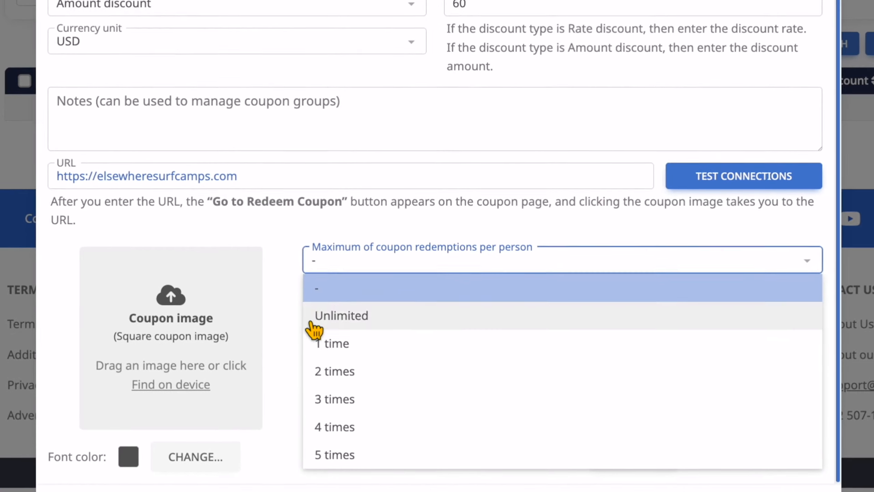
left_click(320, 342)
left_click(170, 383)
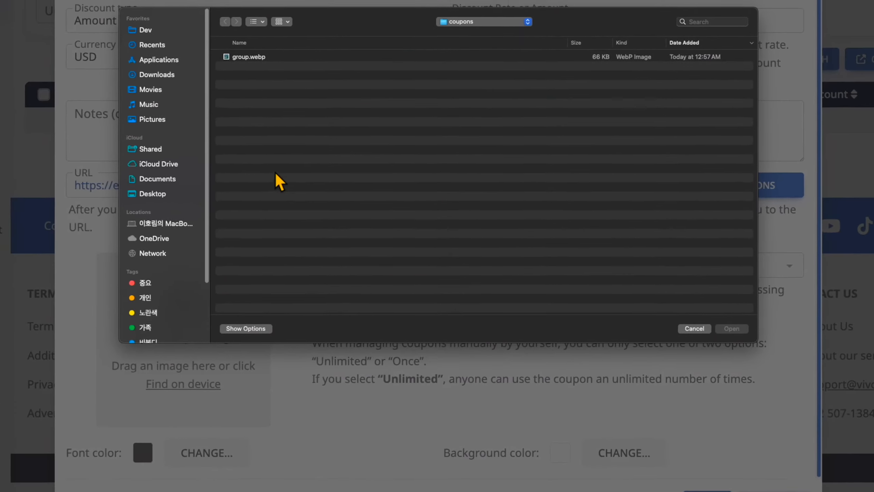
double_click(292, 111)
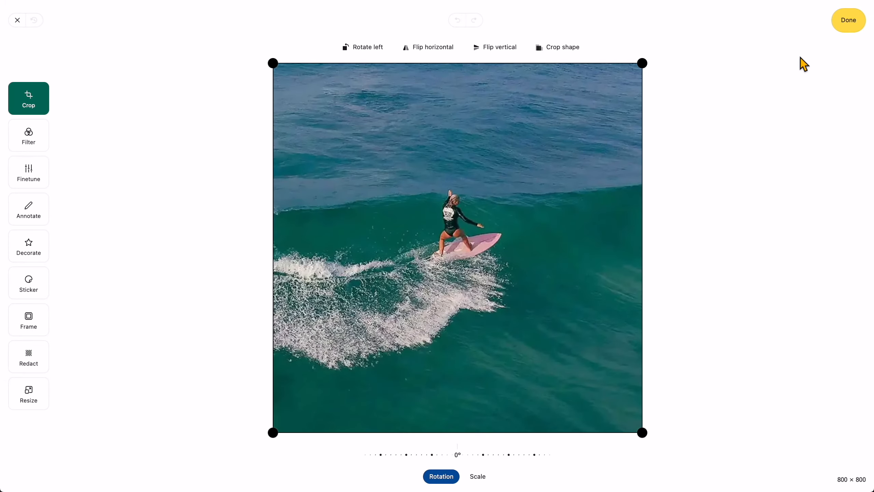
left_click(860, 8)
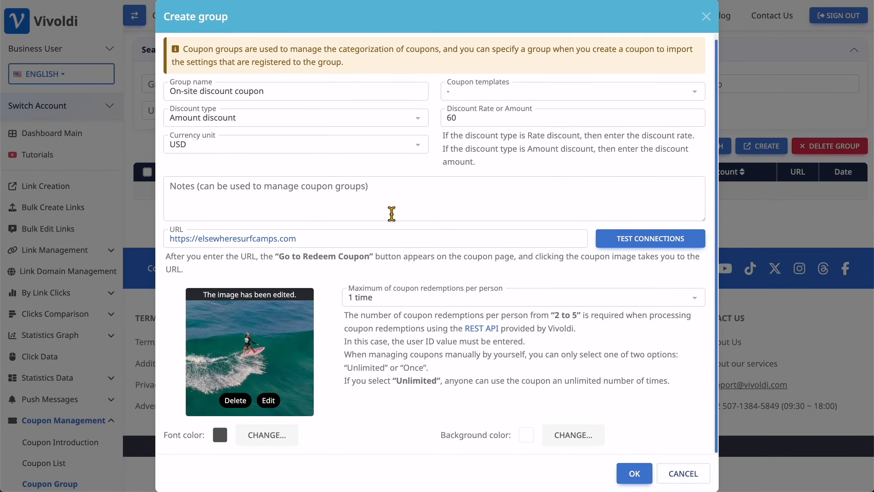
left_click(634, 473)
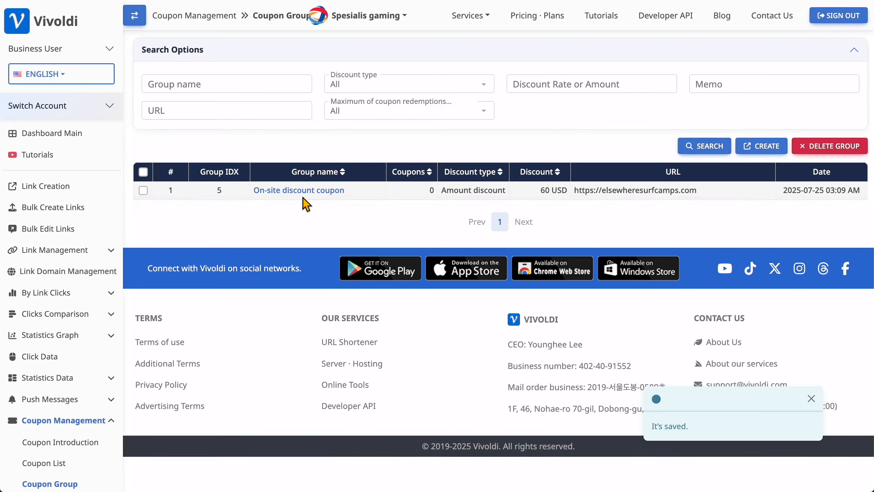
Step: Start a new coupon from the coupon list and assign it to the On-site discount coupon group
scroll(69, 414, "down", 3)
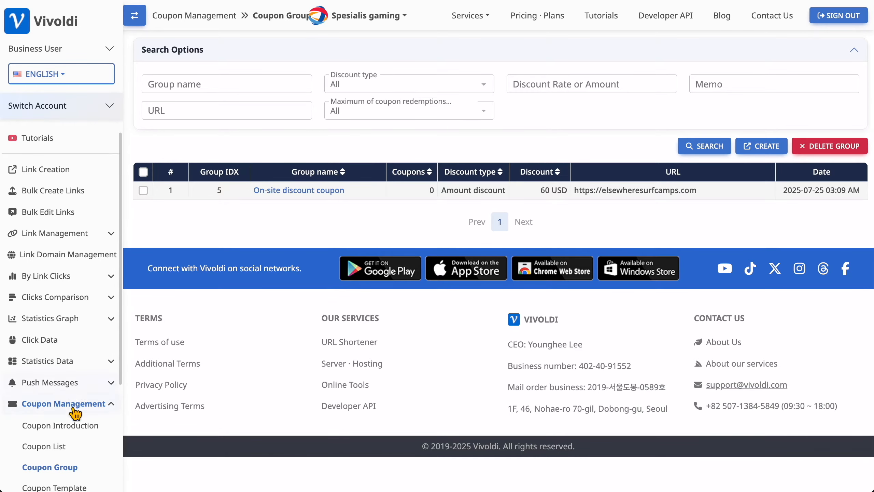
left_click(49, 368)
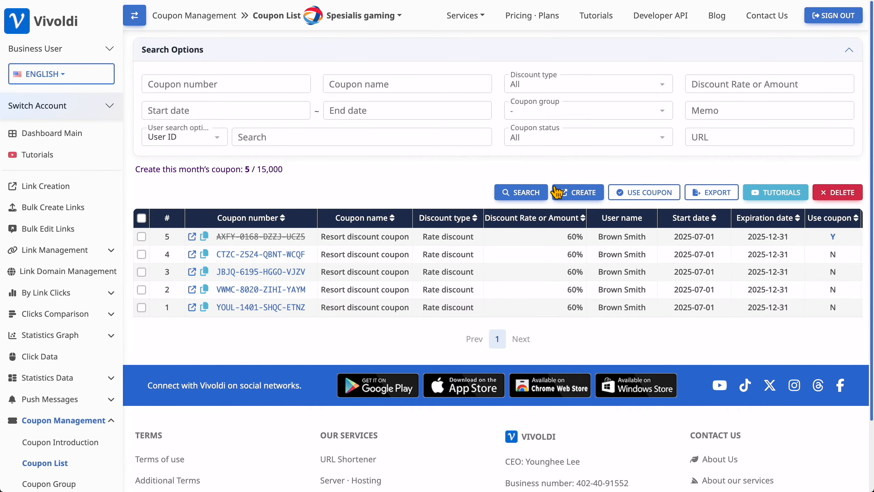
left_click(584, 197)
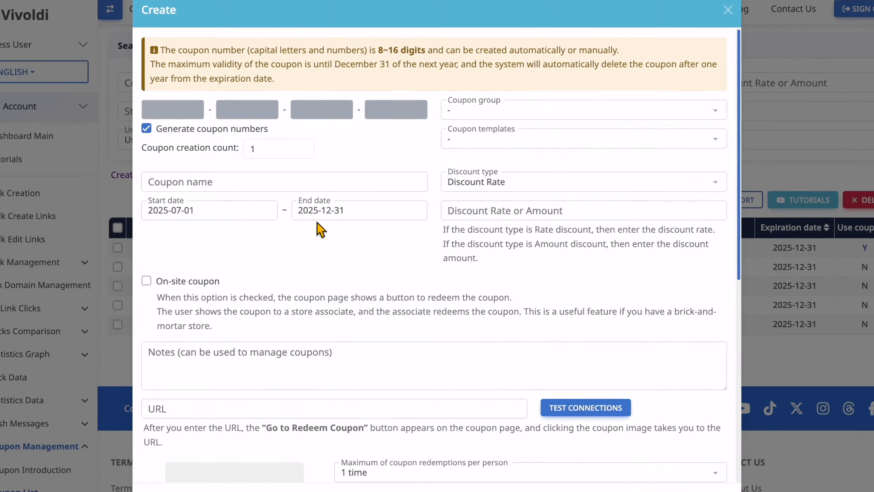
left_click(463, 199)
double_click(523, 197)
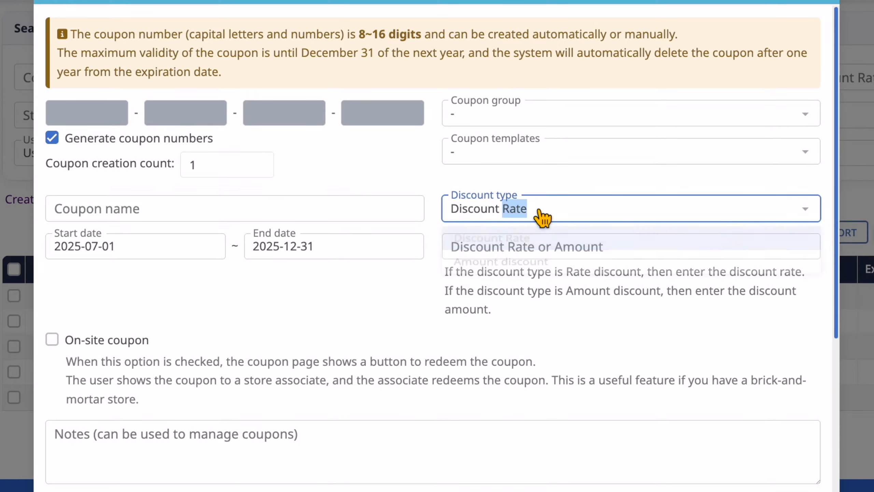
left_click(516, 116)
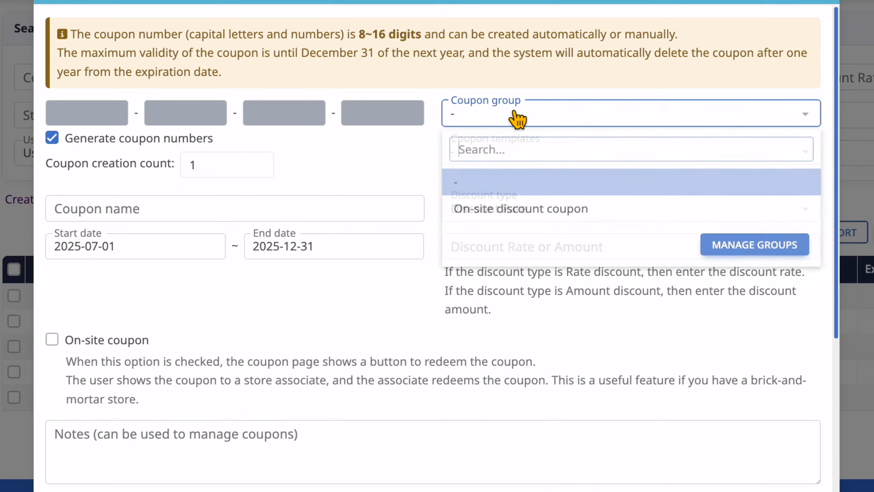
left_click(496, 215)
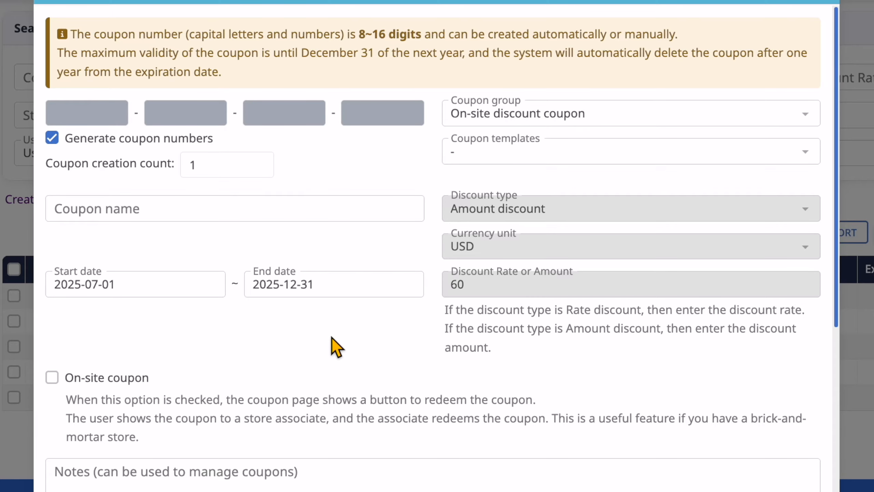
Step: Name the coupon 'Test coupon' and review its remaining settings
scroll(336, 346, "down", 10)
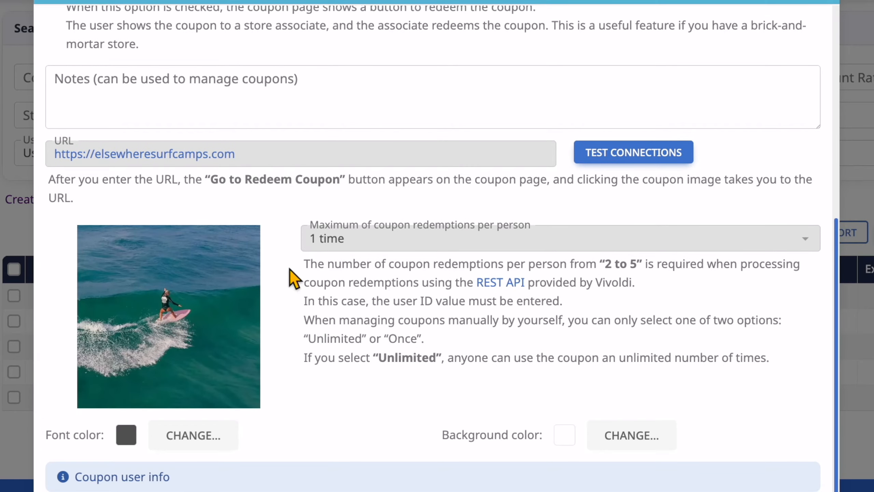
scroll(445, 268, "up", 10)
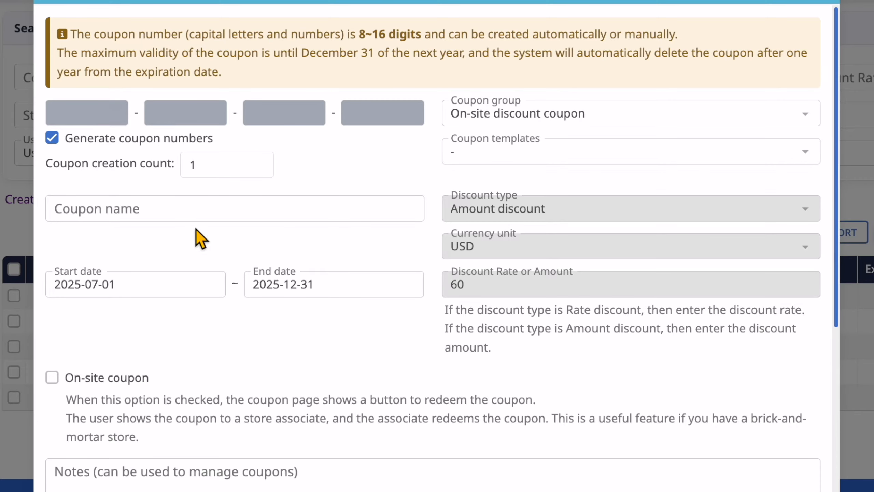
left_click(174, 206)
type("Test coupon")
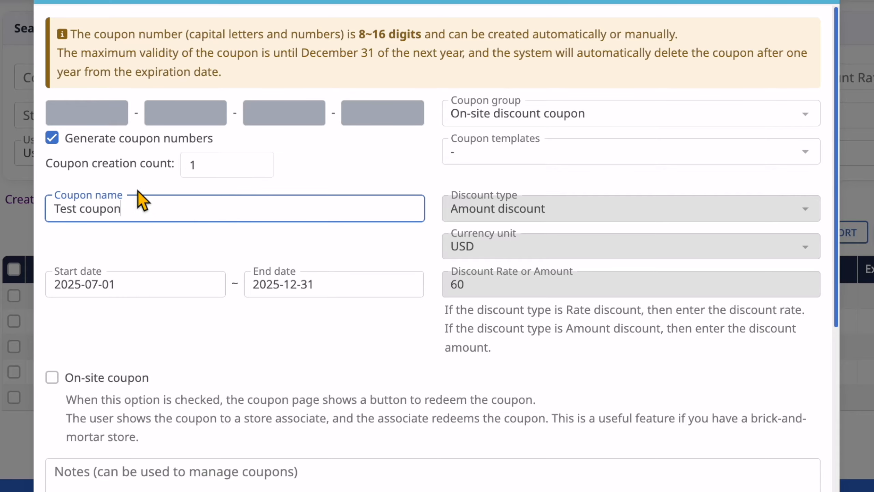
left_click(362, 342)
scroll(369, 318, "down", 10)
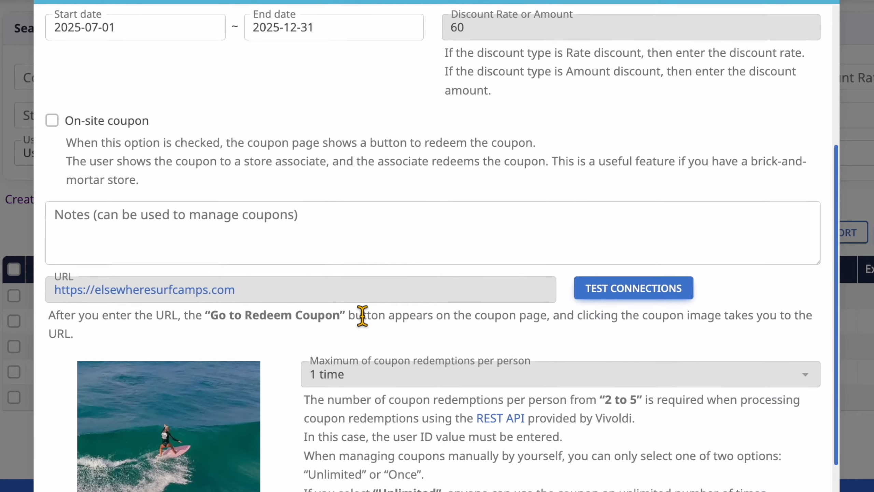
scroll(355, 313, "down", 5)
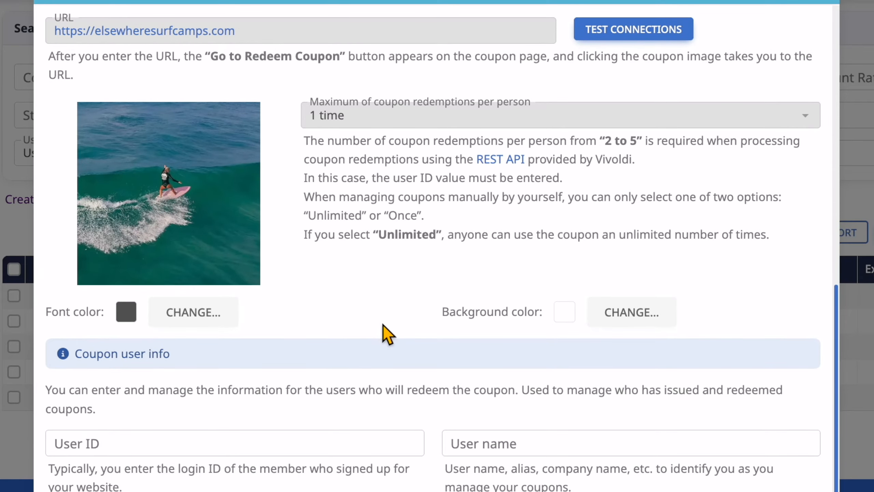
scroll(454, 372, "up", 4)
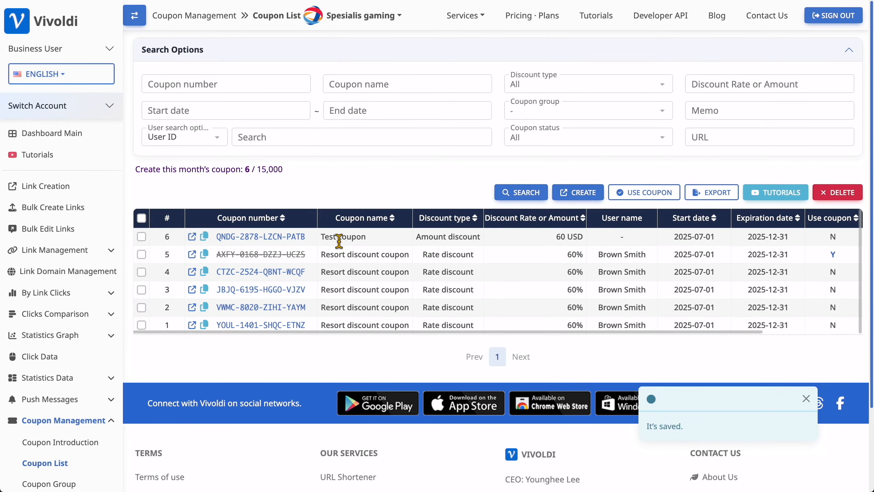
left_click(191, 236)
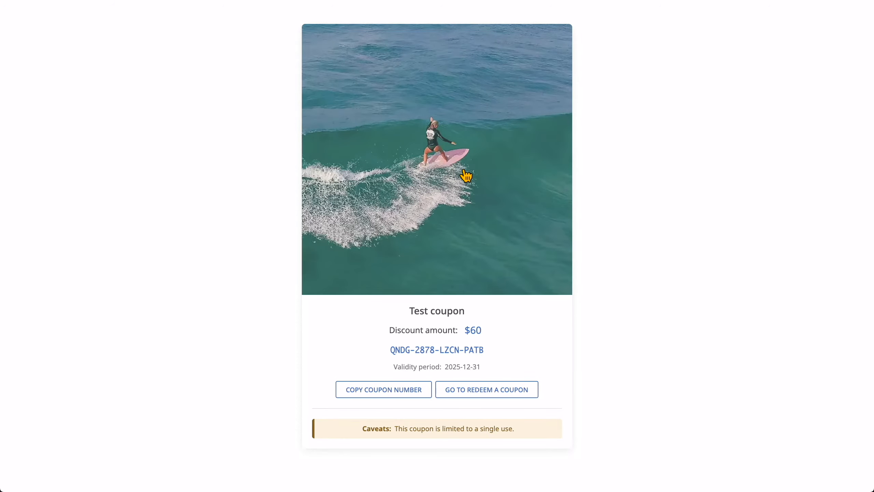
left_click(489, 388)
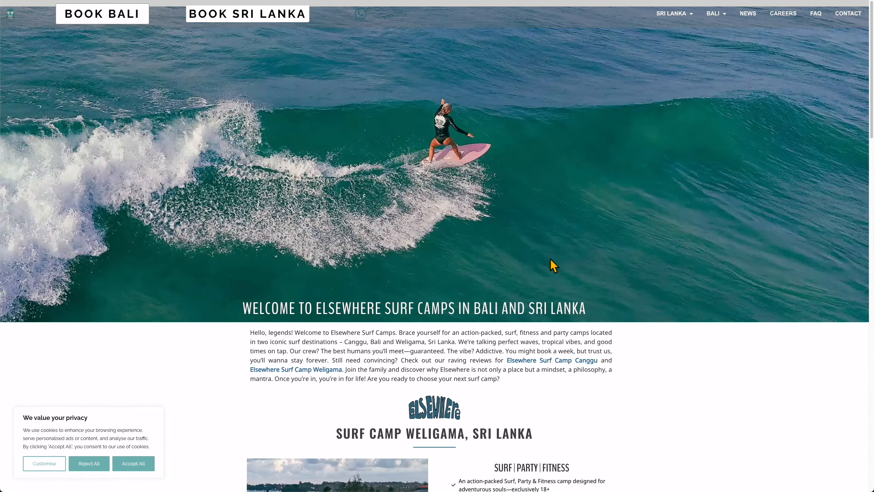
scroll(380, 188, "down", 5)
scroll(366, 193, "up", 5)
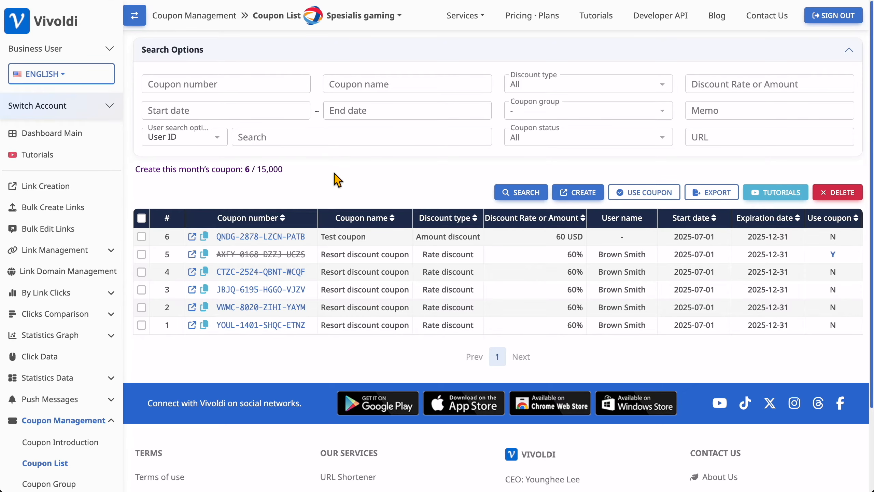
Step: Create a coupon template named 'Resort Template' with its notice placed at the top of the page
scroll(337, 180, "down", 1)
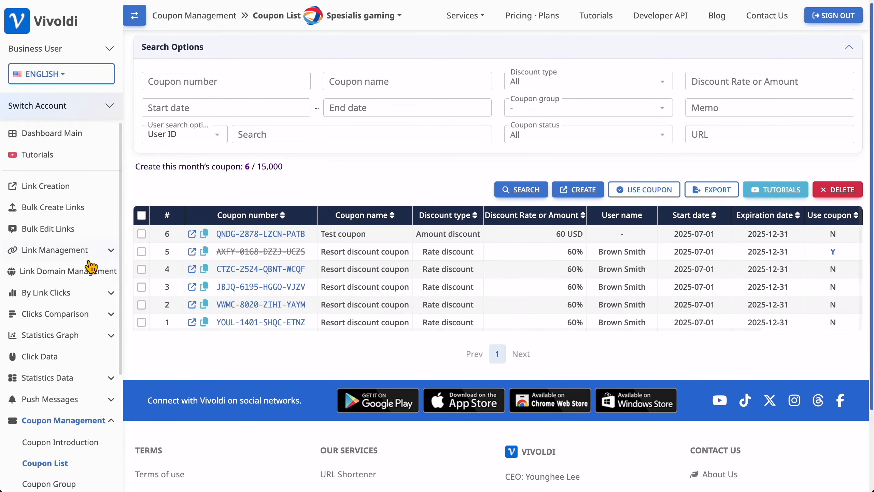
scroll(52, 276, "down", 10)
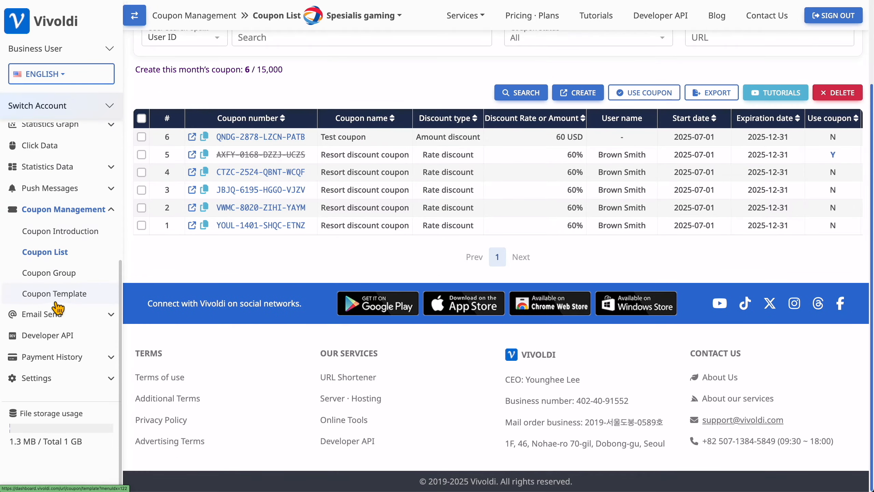
left_click(50, 297)
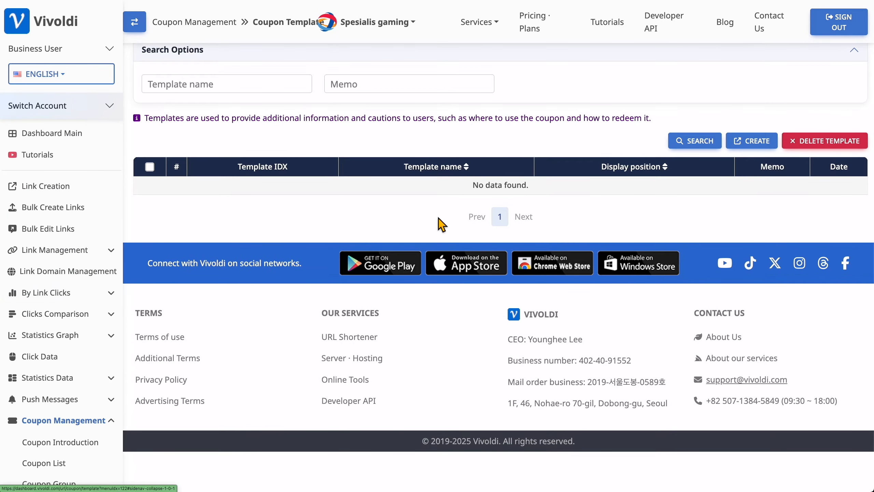
left_click(768, 140)
left_click(331, 81)
type("Resort Template")
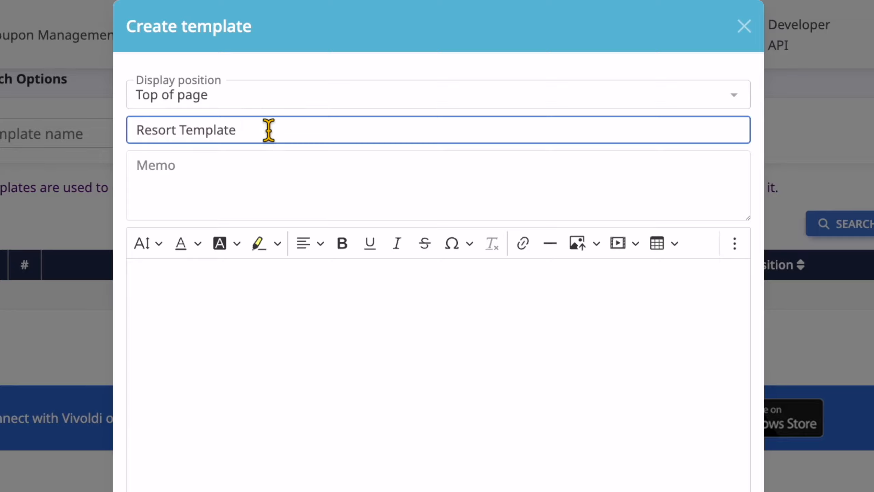
left_click(246, 109)
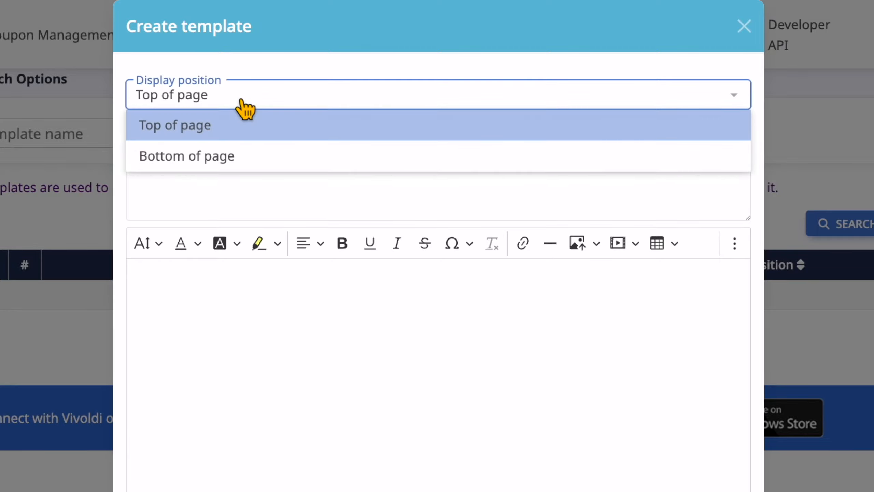
left_click(228, 126)
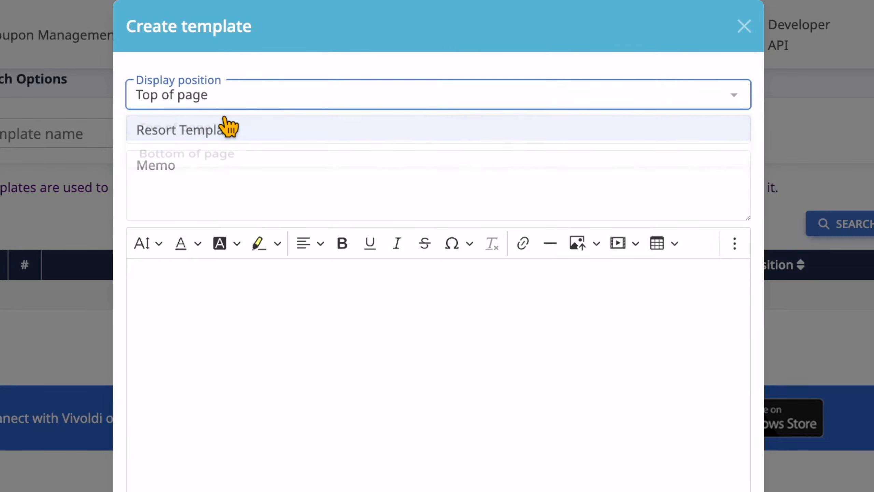
Step: Paste the two-line resort notice, make the no-duplicate-discounts line bold red, and save the template
left_click(208, 302)
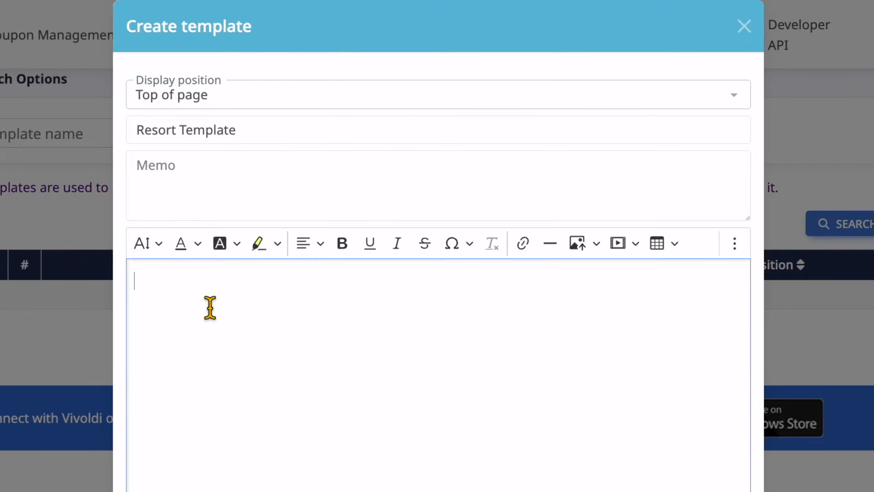
type("The XXX Resort 2-night, 3-day discount coupon can be used only once in 2025. No duplicate discounts are available.")
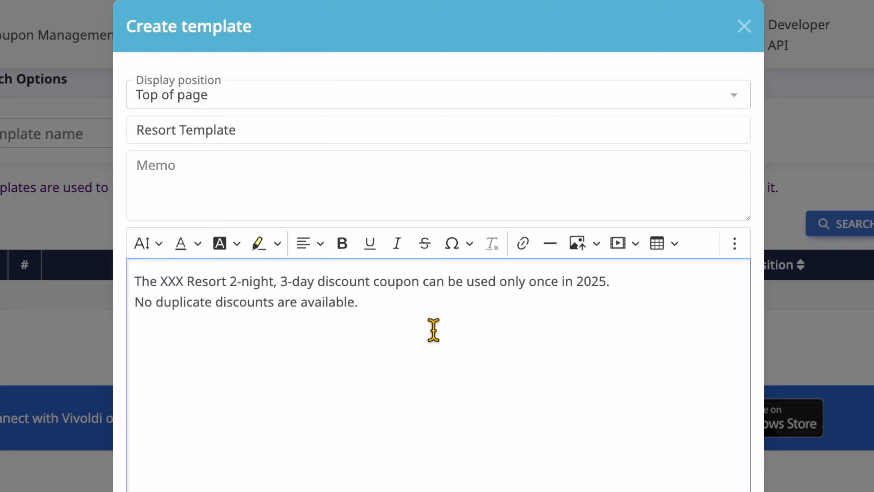
left_click_drag(365, 302, 142, 306)
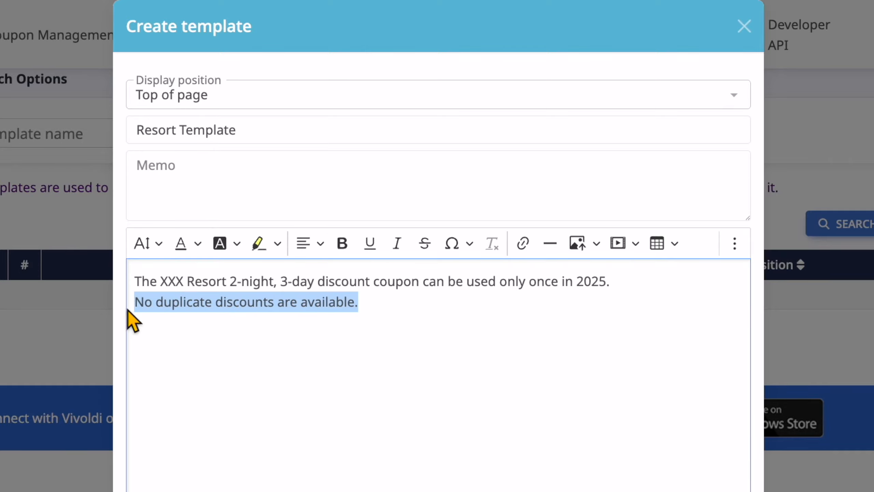
left_click(342, 249)
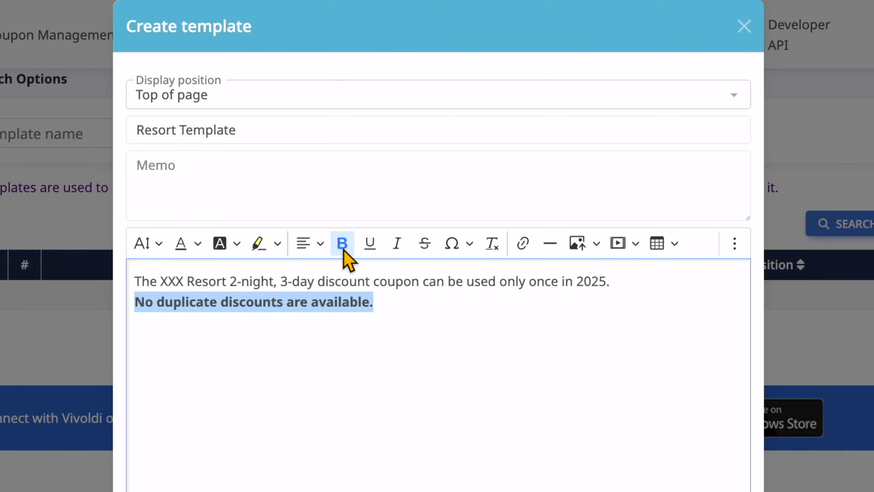
left_click(198, 245)
left_click(186, 321)
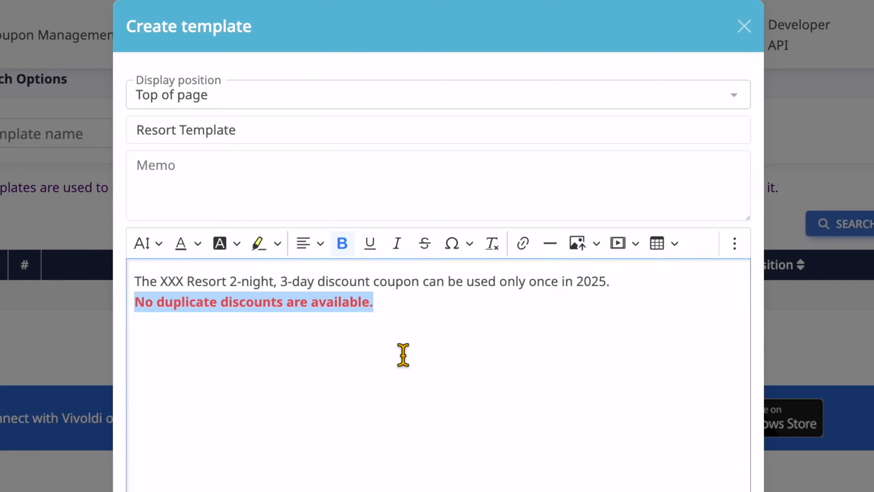
left_click(397, 297)
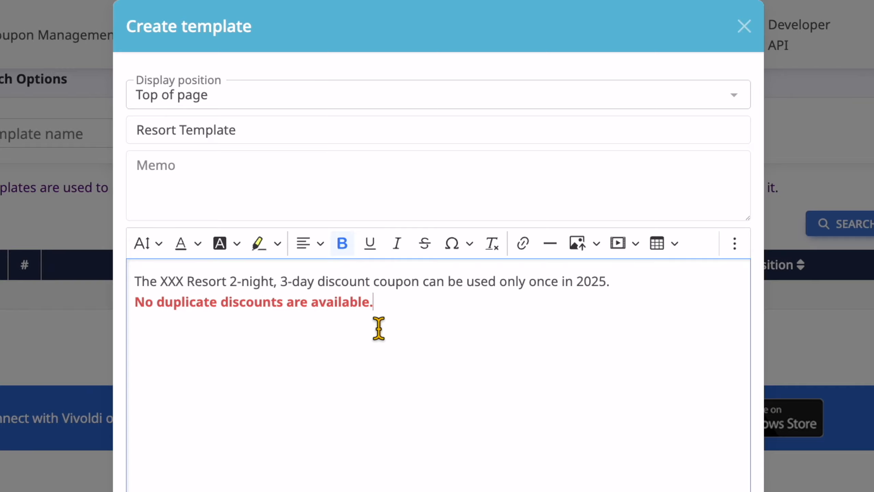
left_click(565, 478)
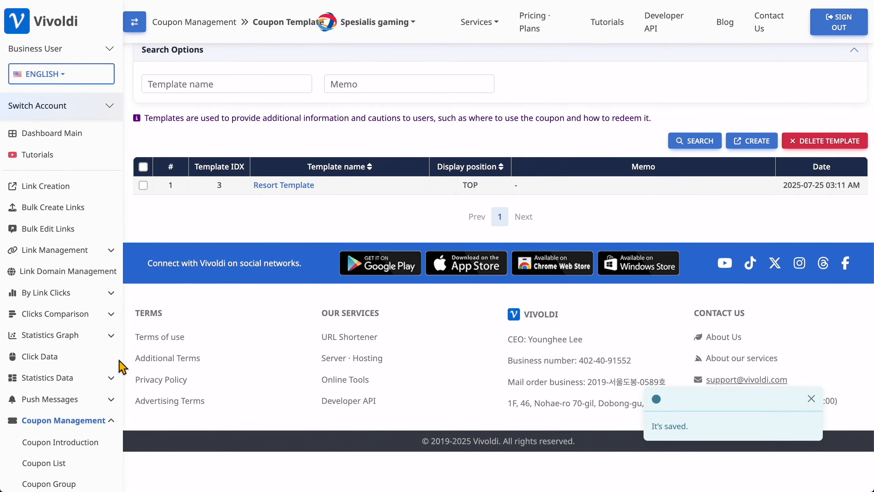
scroll(72, 376, "down", 5)
Step: Attach the Resort Template to the Test coupon and save it
left_click(61, 304)
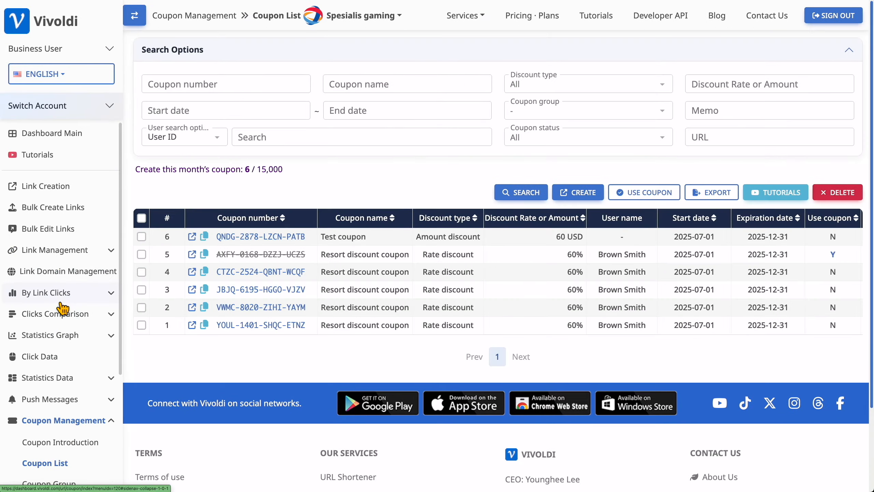
left_click(230, 238)
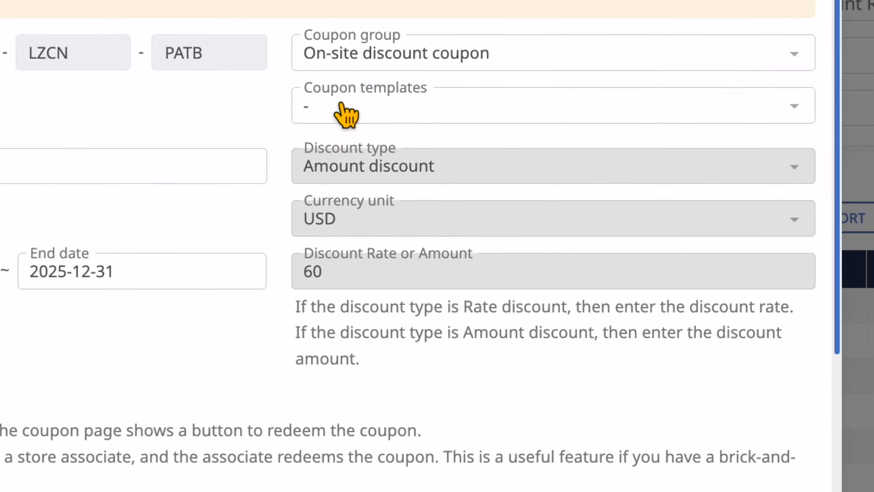
left_click(422, 127)
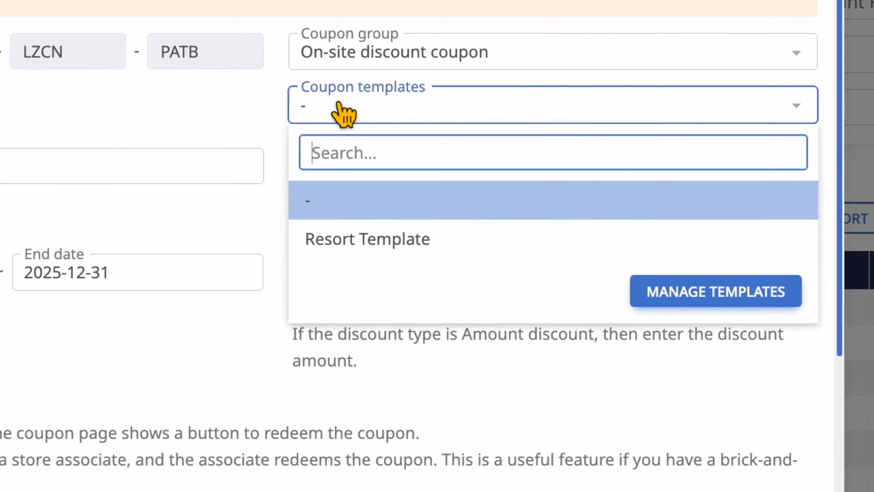
left_click(348, 256)
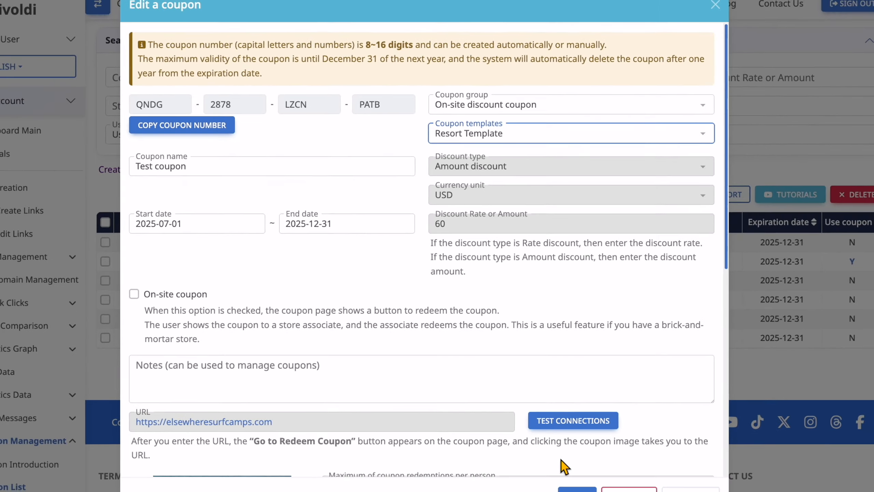
left_click(578, 476)
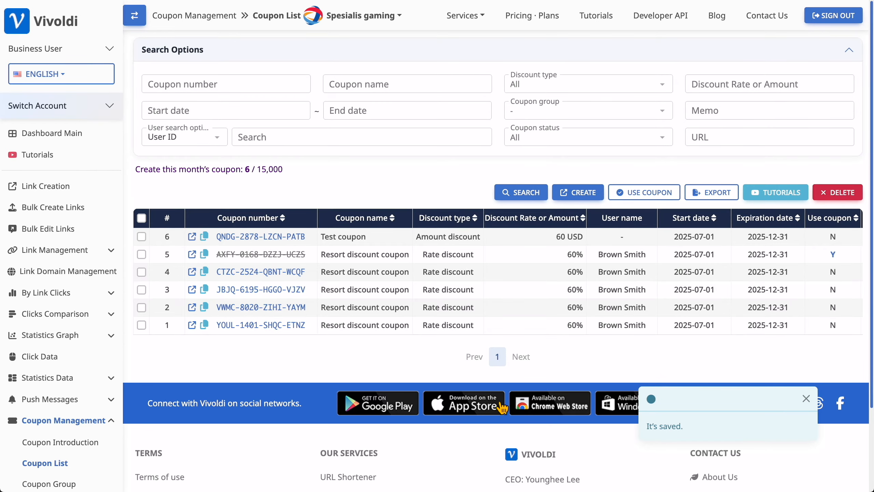
Step: Open the Test coupon's public page and check the resort notice shown above the coupon
left_click(191, 236)
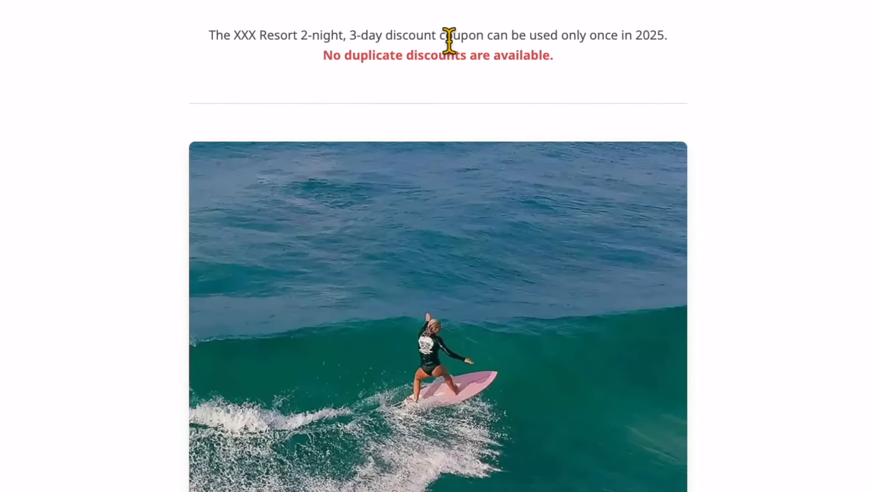
left_click_drag(209, 33, 571, 68)
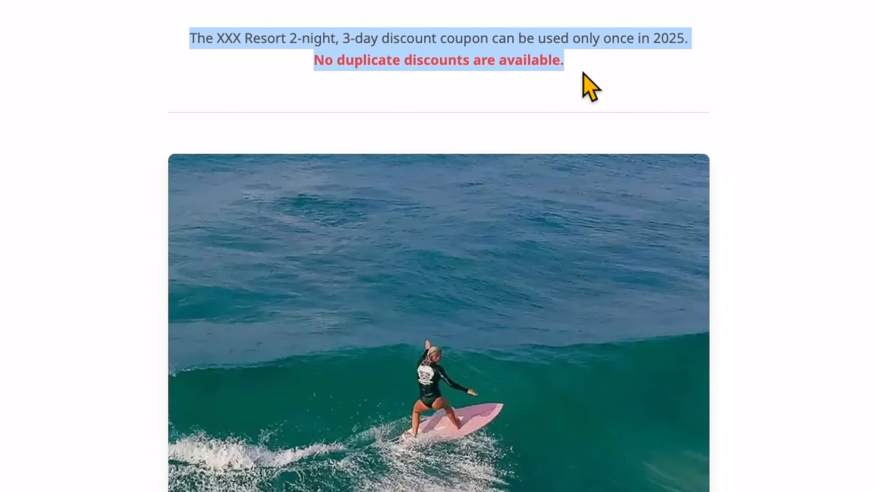
left_click(653, 76)
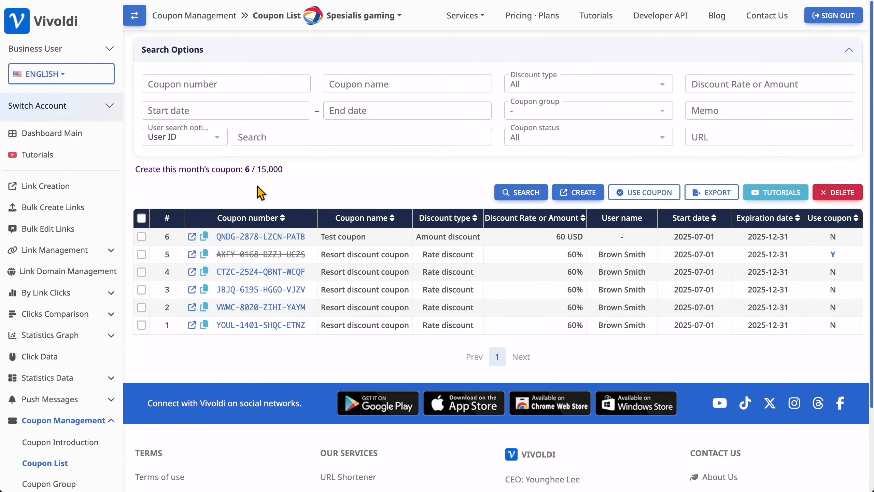
Step: Set the Resort Template's notice display position to Bottom of page and save the template
scroll(73, 310, "down", 4)
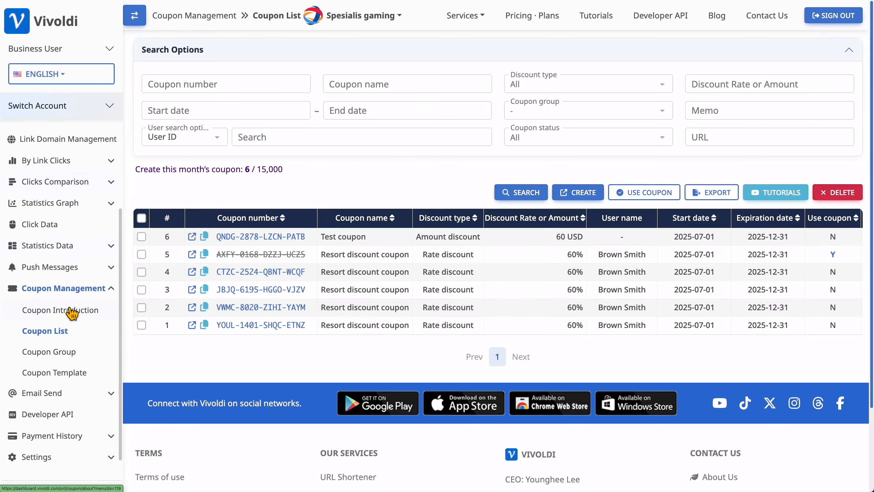
left_click(44, 376)
left_click(283, 187)
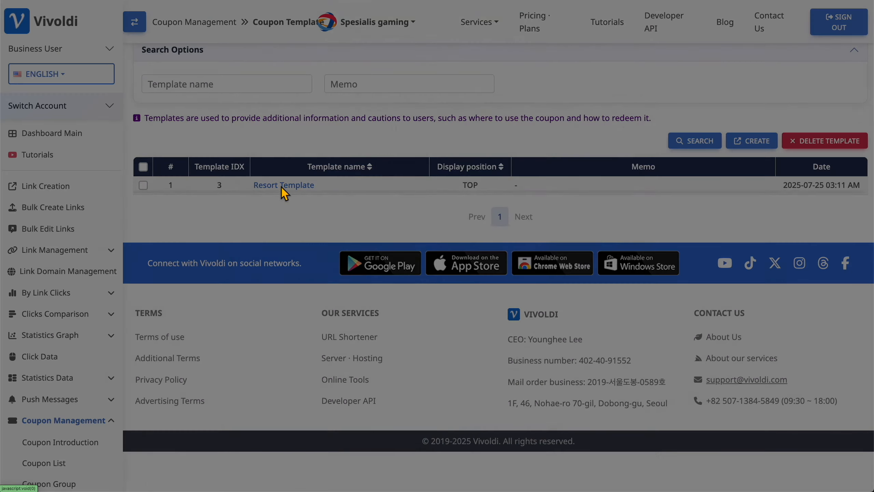
left_click(313, 62)
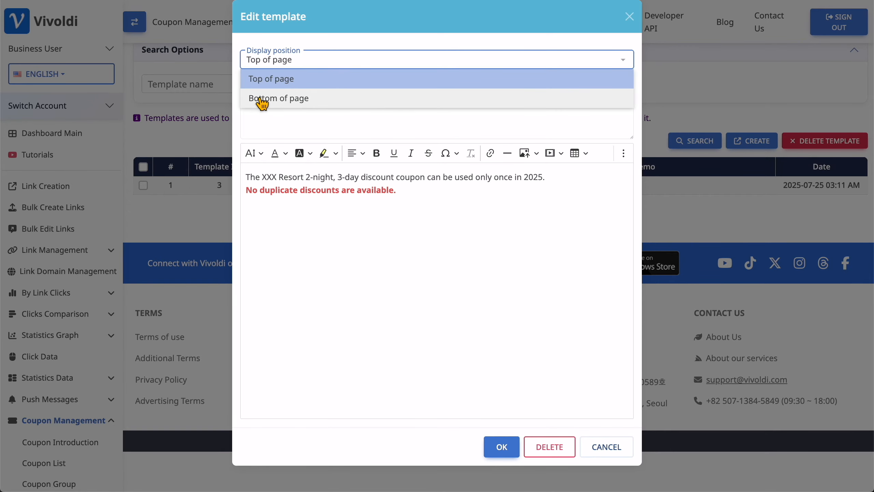
left_click(284, 101)
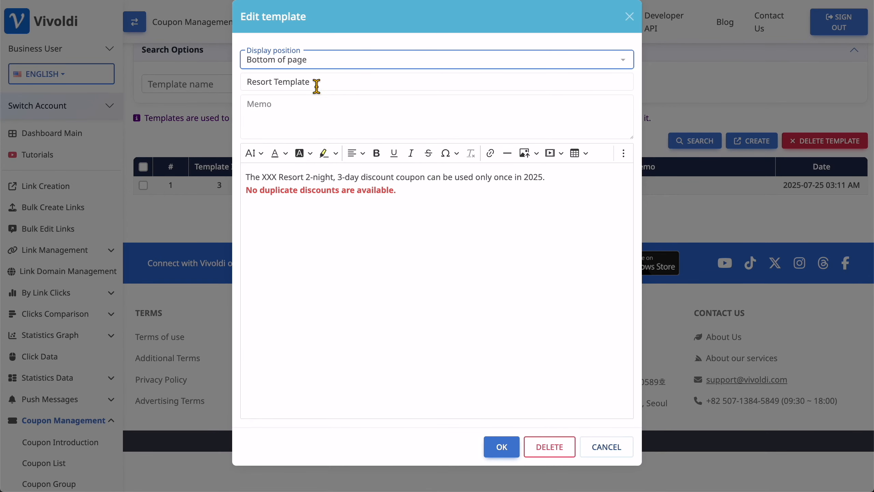
left_click(500, 445)
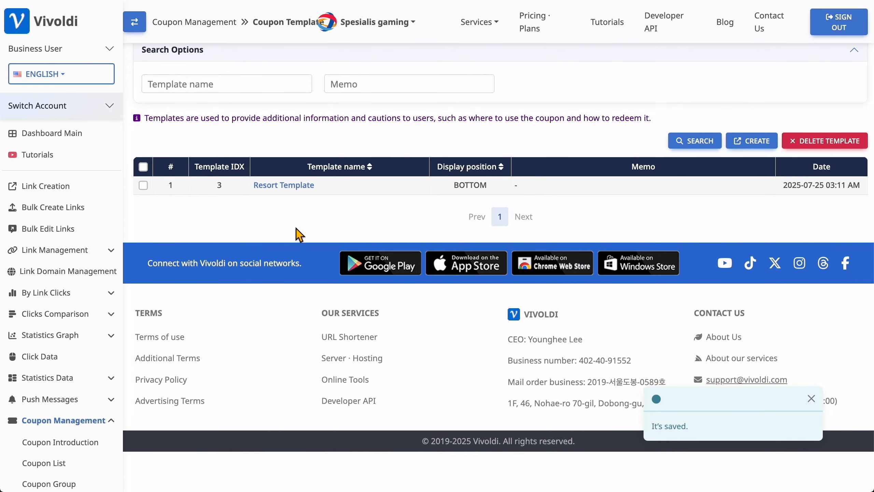
left_click(52, 463)
Step: View the Test coupon's public page to confirm the resort notice now sits below the card
left_click(192, 236)
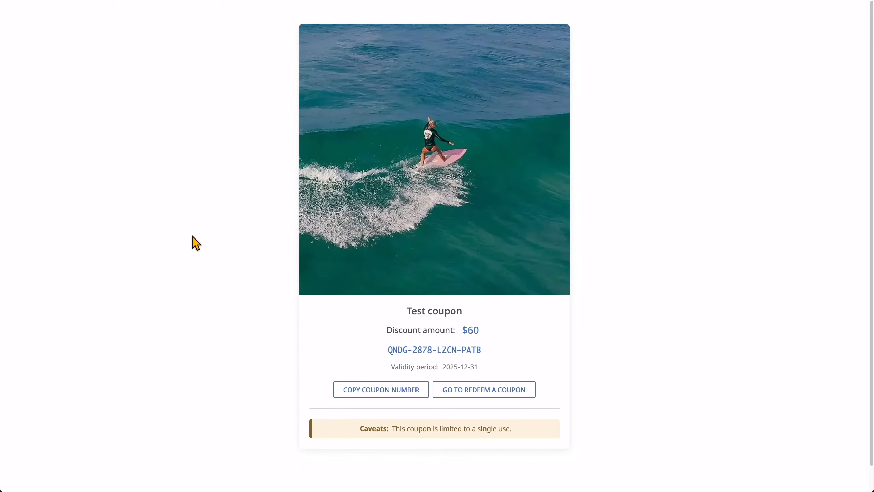
scroll(211, 230, "down", 1)
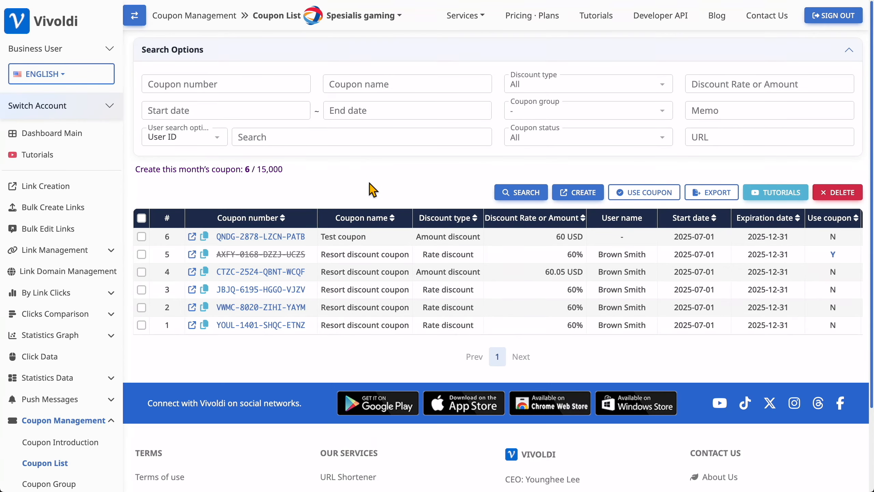
scroll(563, 269, "right", 1)
scroll(564, 269, "right", 3)
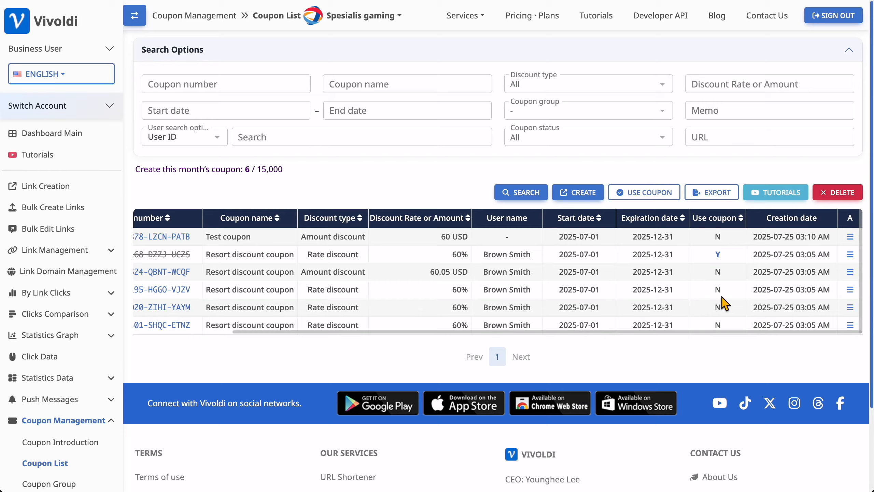
scroll(724, 289, "left", 4)
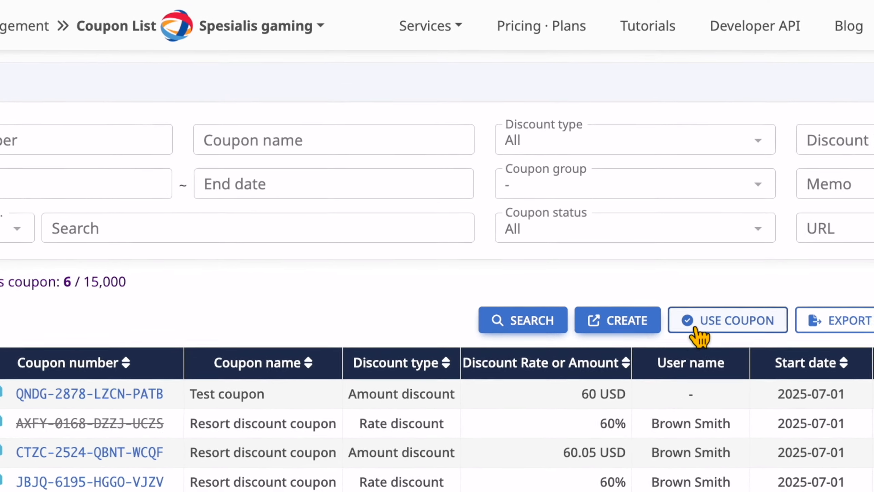
Step: Mark the ticked coupons 4, 3 and 2 as used, confirming with YES
left_click(721, 283)
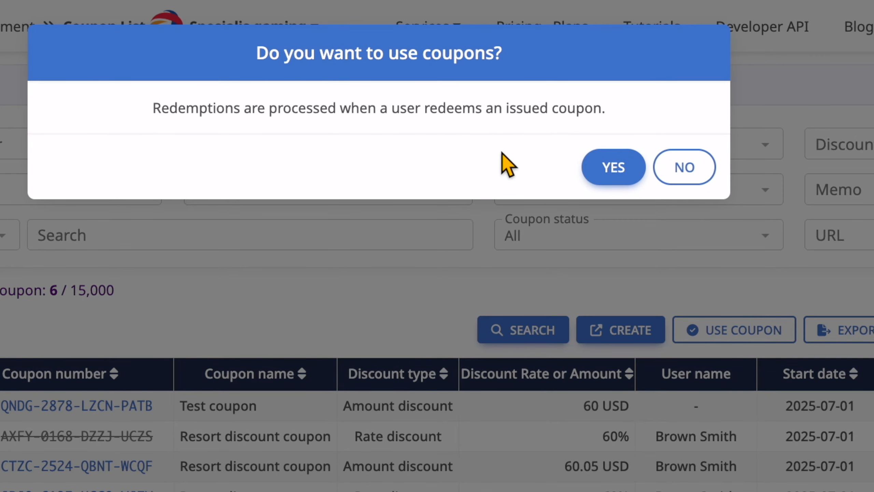
left_click(613, 168)
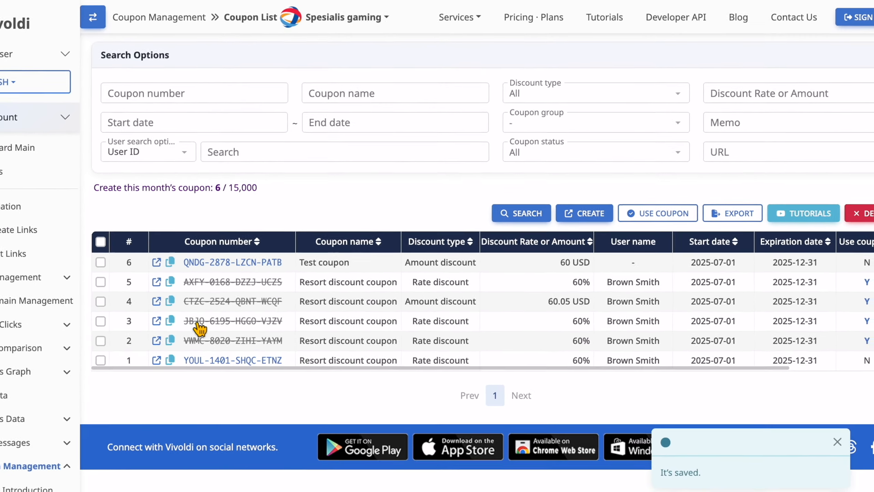
scroll(494, 288, "right", 3)
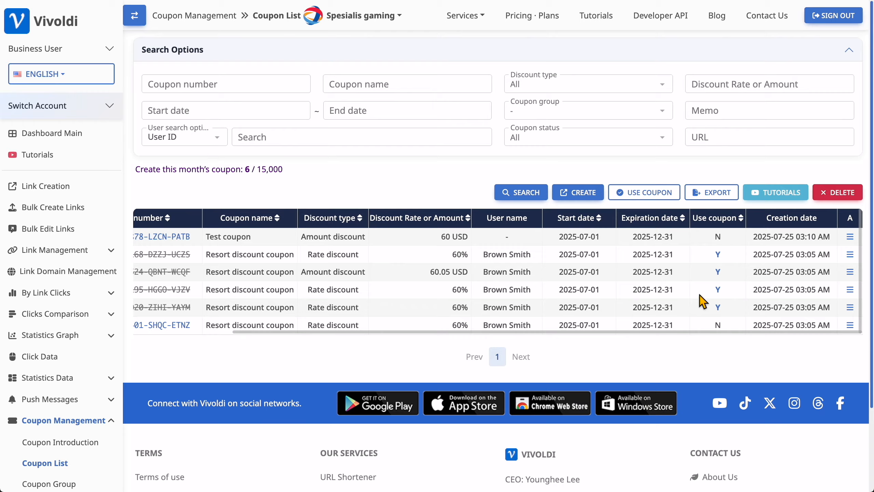
scroll(716, 299, "left", 3)
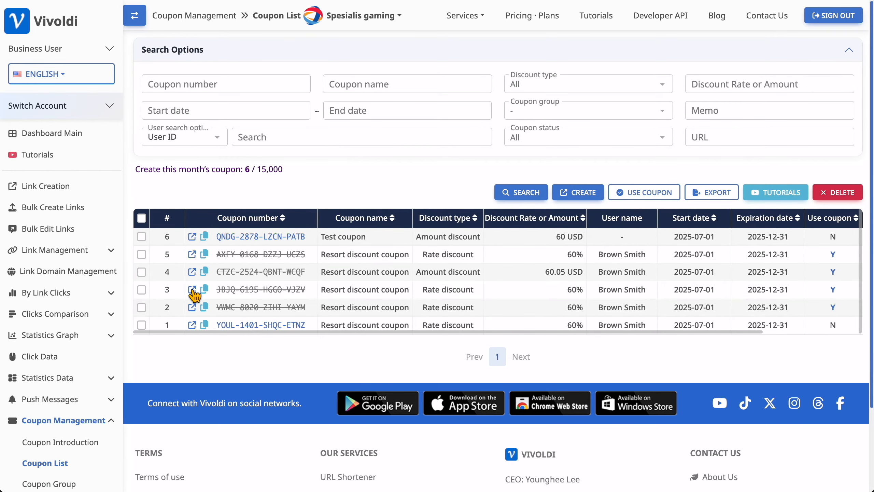
Step: Preview coupons 3, 2 and 1's public pages, closing each, then view the Test coupon's page
left_click(192, 291)
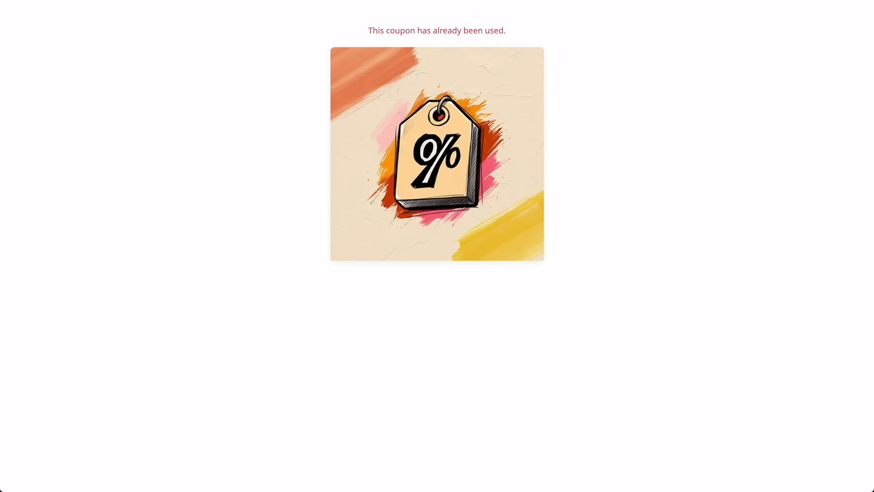
key("super+w")
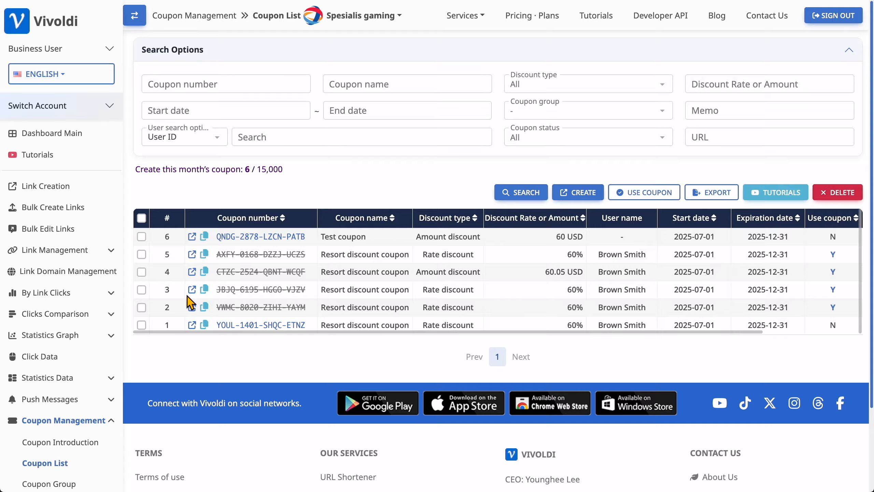
left_click(192, 307)
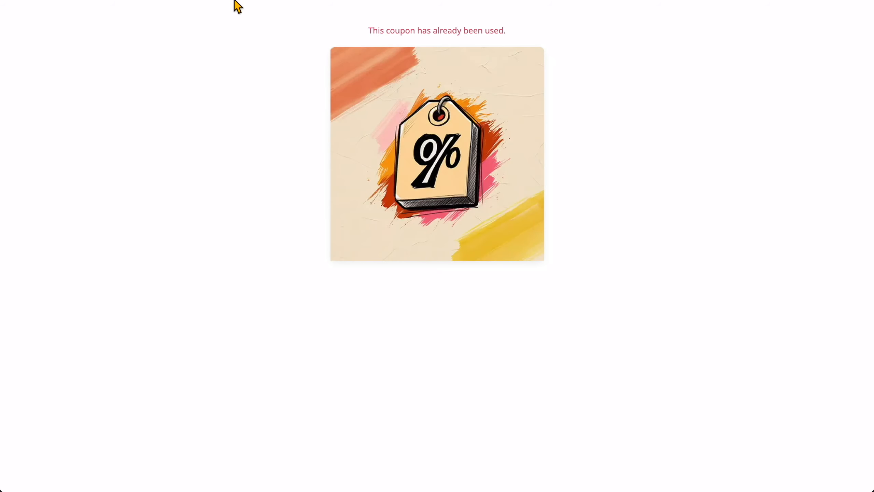
key("super+w")
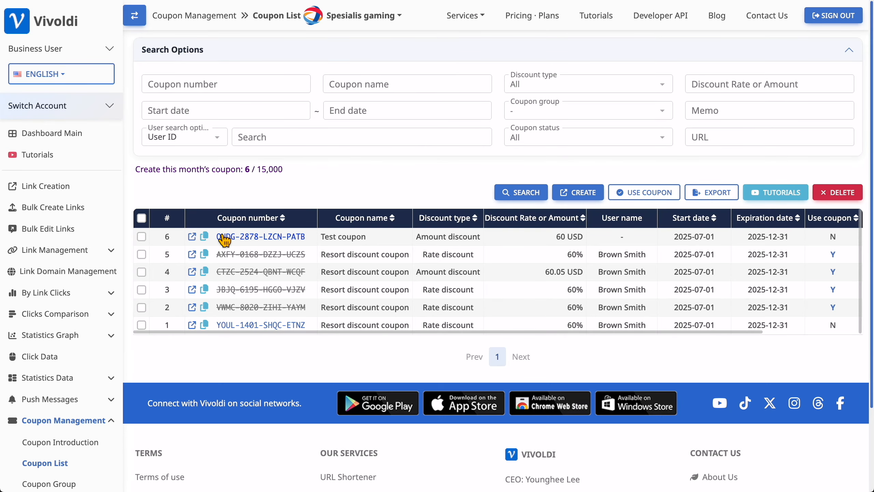
left_click(192, 324)
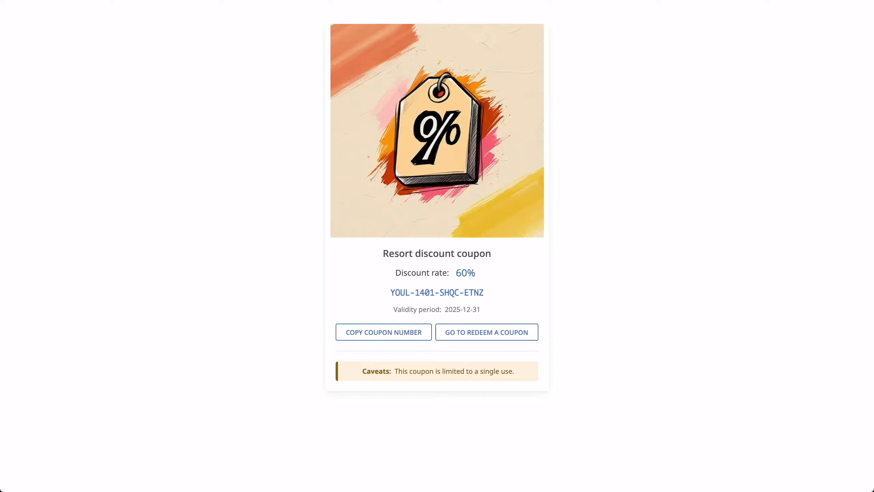
key("super+w")
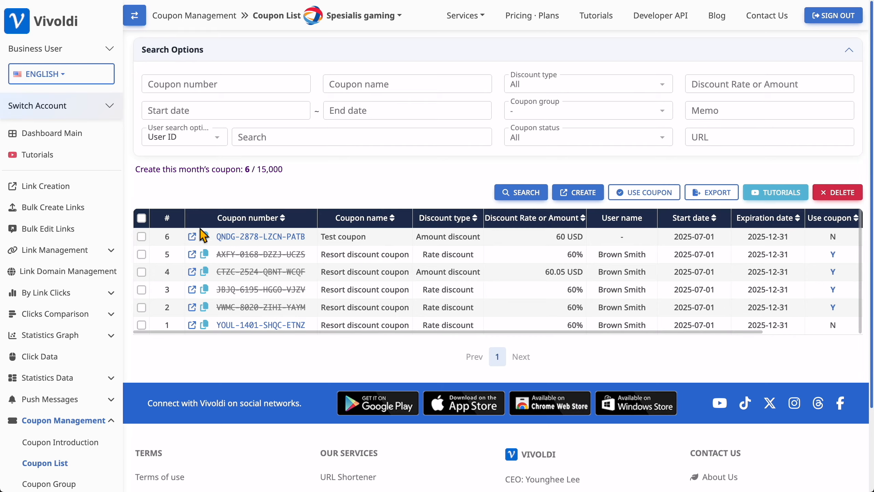
left_click(193, 238)
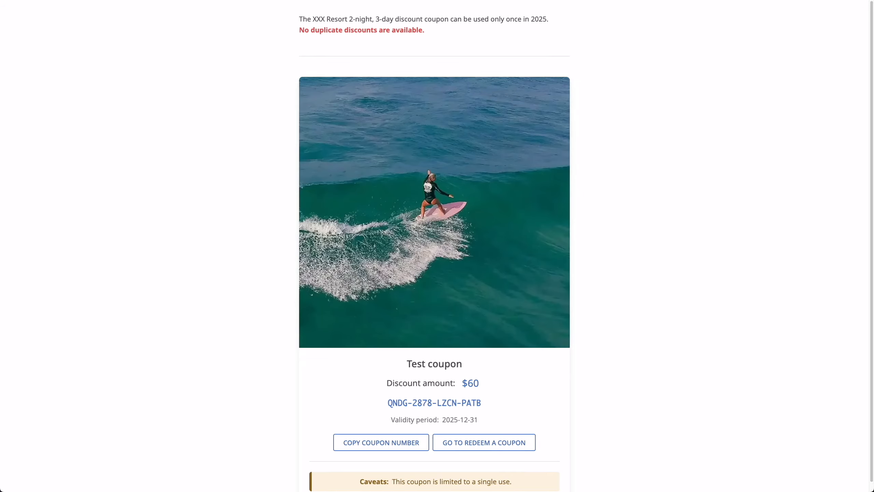
Step: Pull the Test coupon page into its own window, select its full URL, then close that window
left_click_drag(163, 0, 255, 47)
left_click(220, 60)
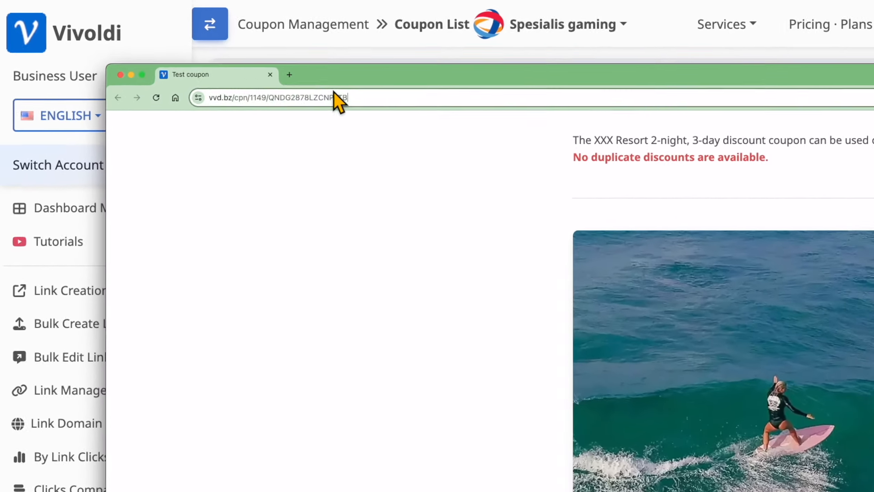
left_click(332, 98)
key("ctrl+c")
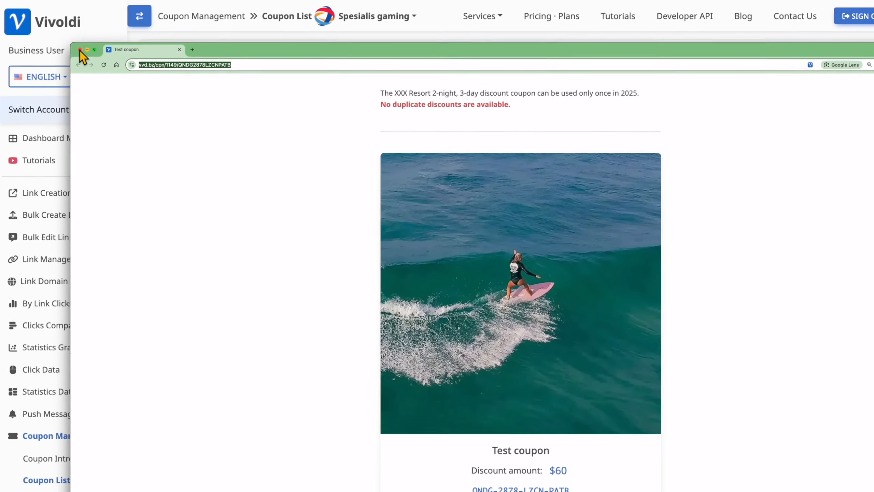
left_click(128, 80)
scroll(72, 252, "down", 1)
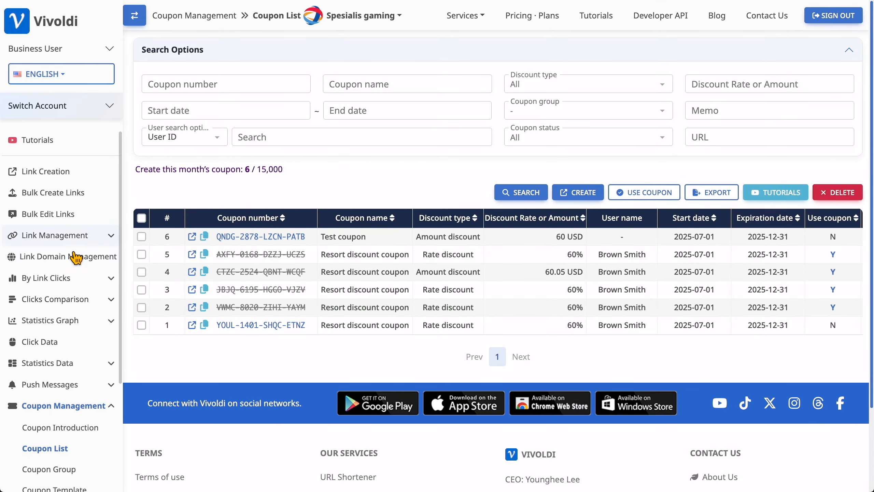
scroll(72, 249, "up", 1)
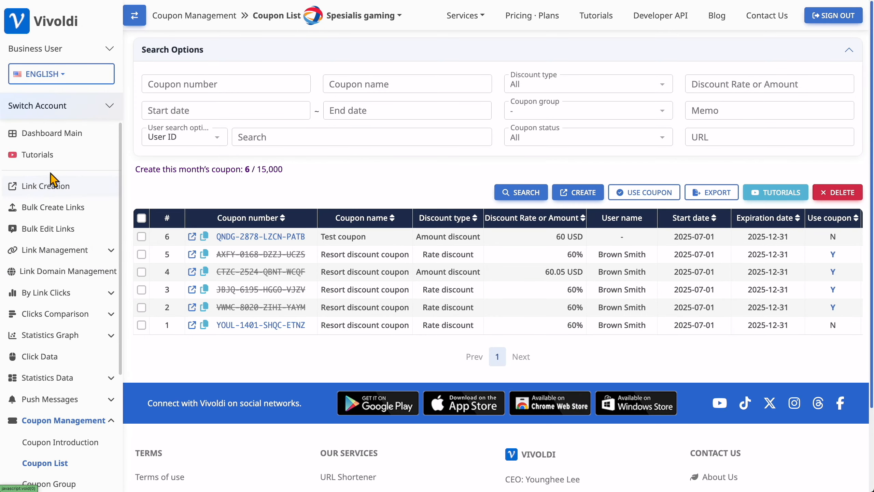
Step: Create a new short link from the pasted Test coupon page URL
left_click(51, 188)
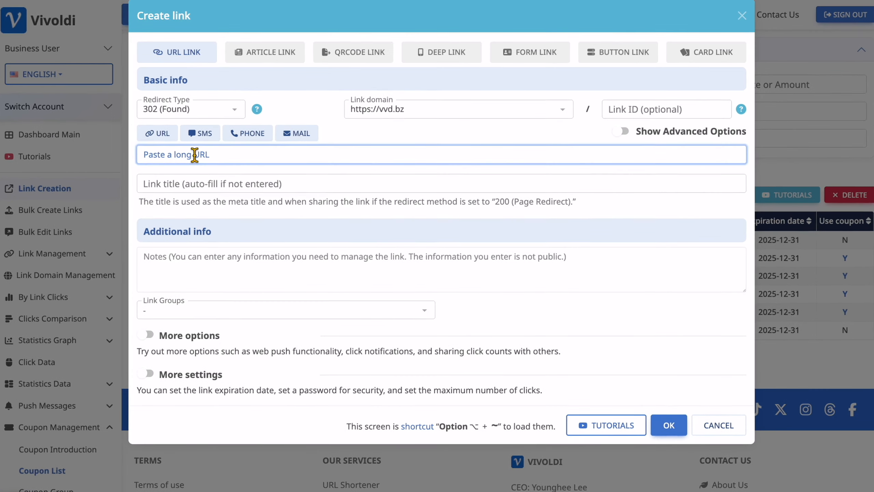
key("ctrl+v")
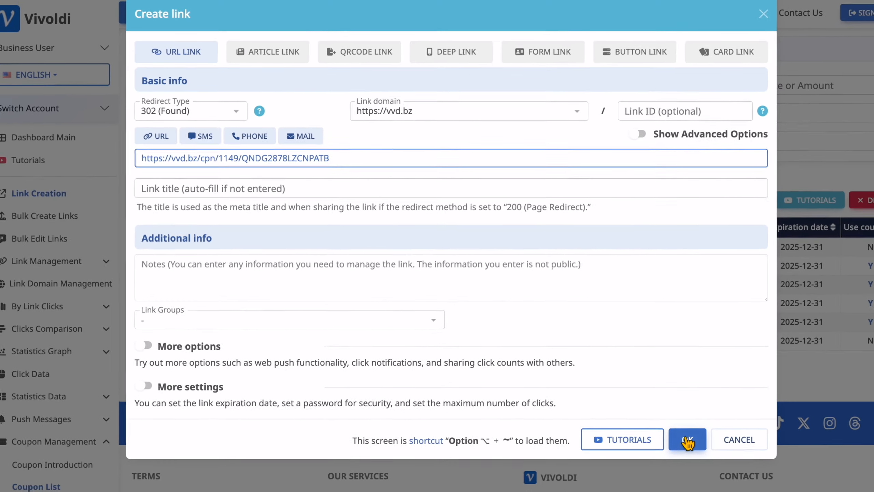
left_click(687, 438)
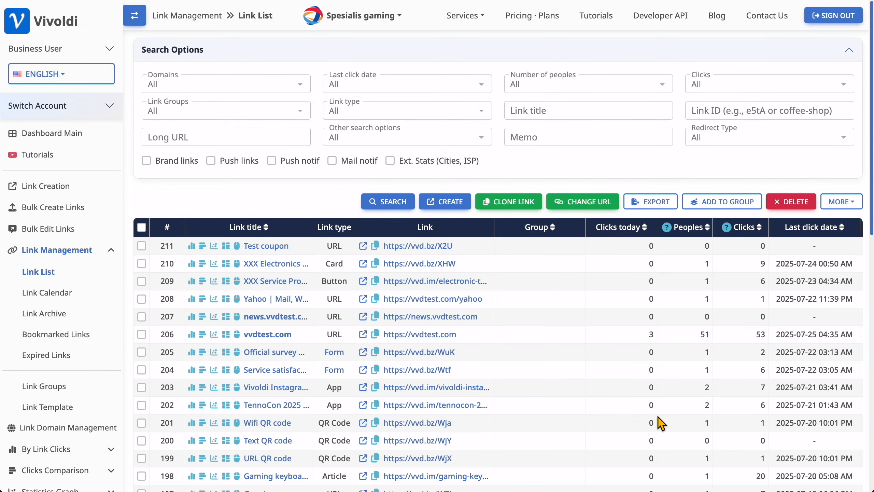
Step: Refresh the link list so the Test coupon link's details show its 1 click
left_click(265, 250)
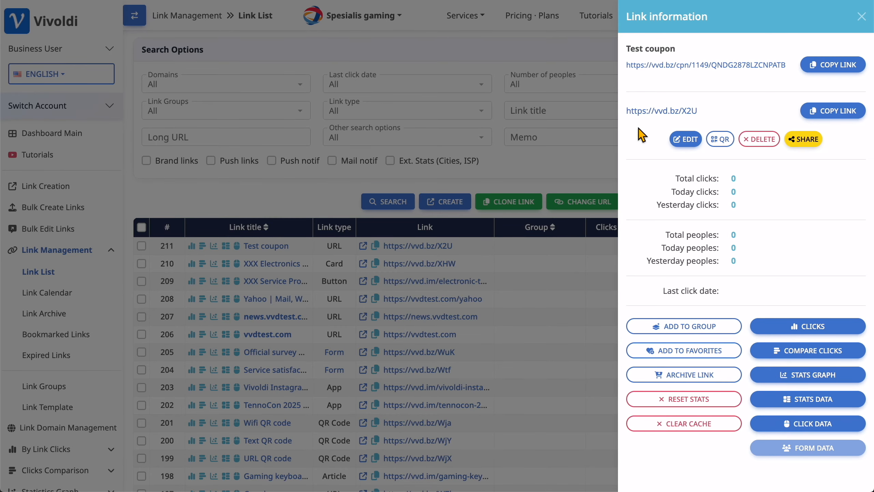
left_click(601, 172)
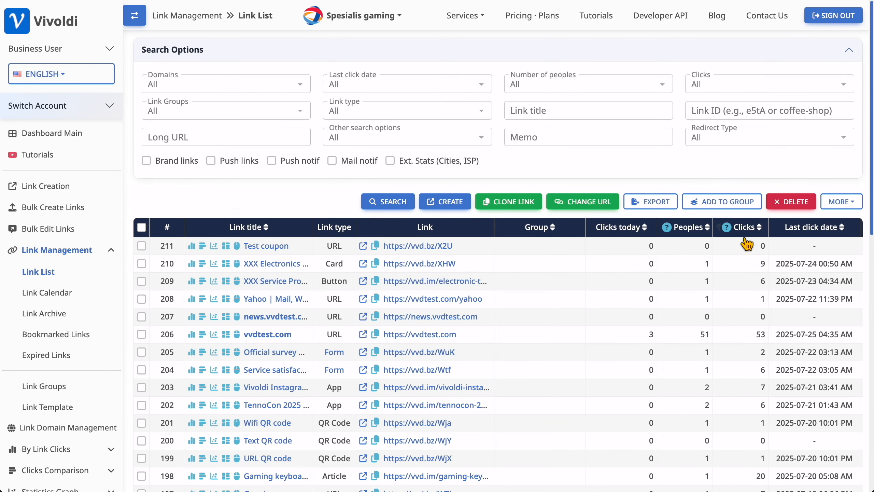
left_click(381, 206)
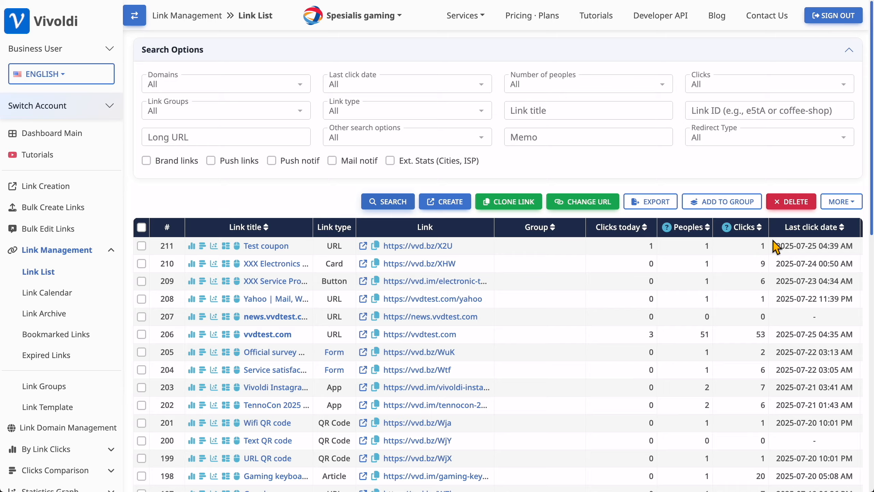
left_click(279, 249)
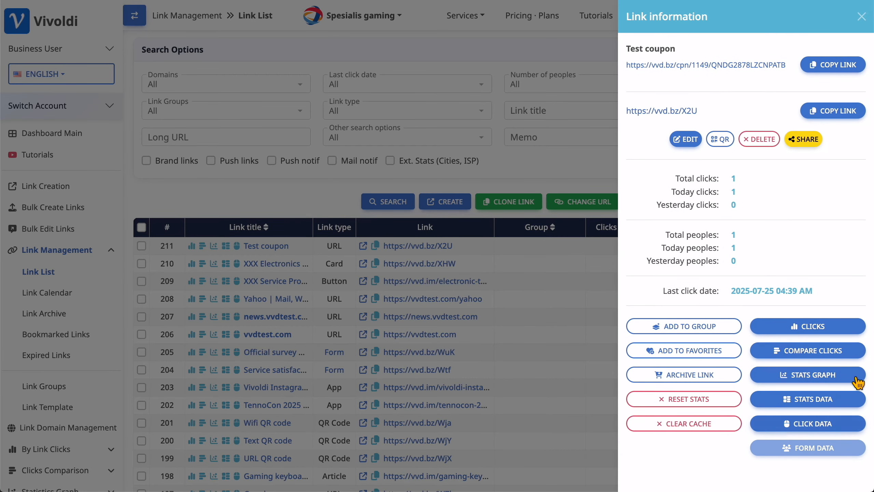
Step: Review the Test coupon link's click tables by date, month and day of week
left_click(811, 325)
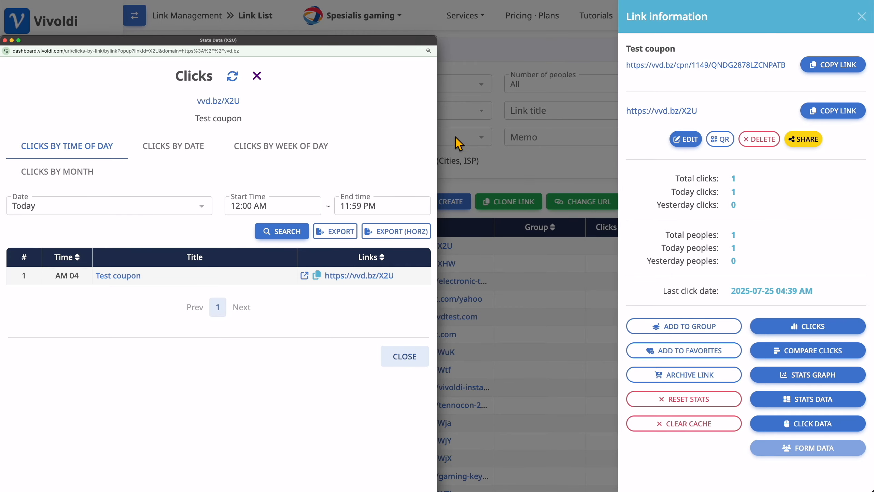
left_click_drag(365, 40, 426, 33)
left_click_drag(529, 20, 539, 17)
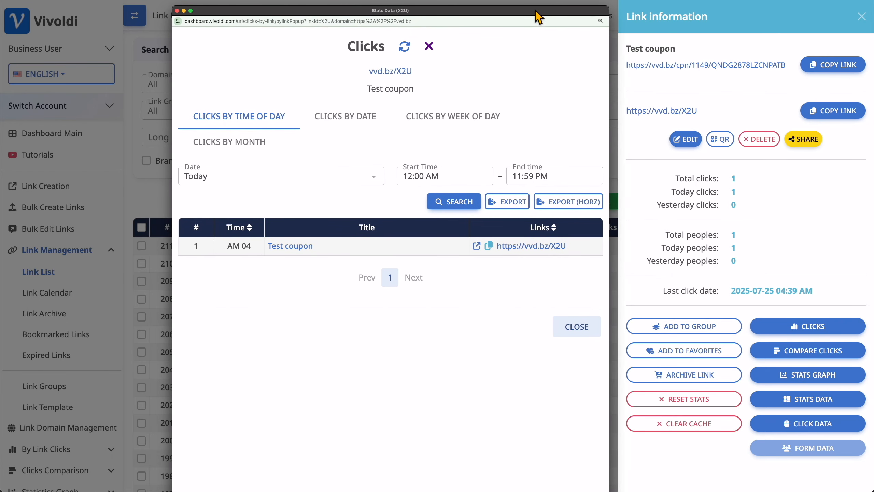
left_click(342, 121)
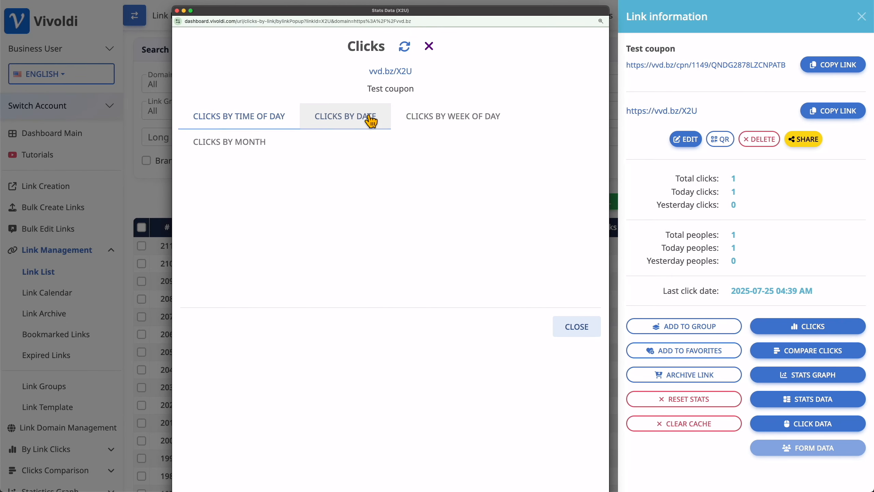
left_click(247, 142)
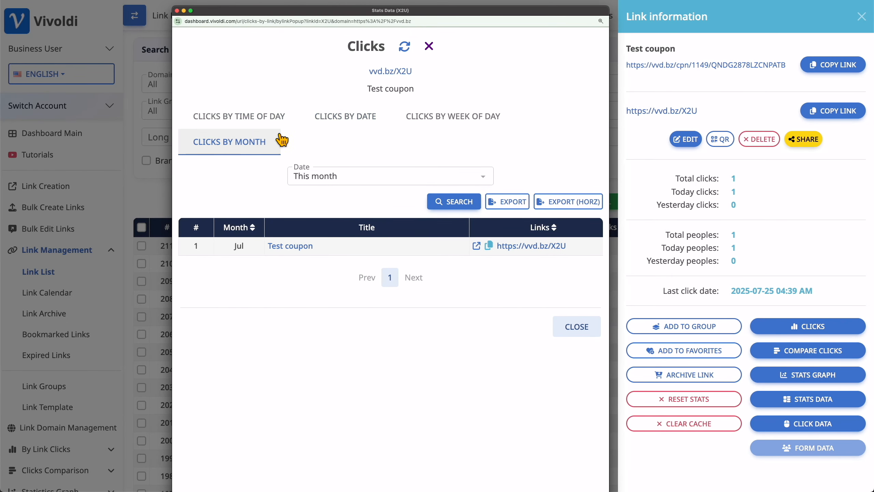
left_click(445, 121)
left_click(429, 47)
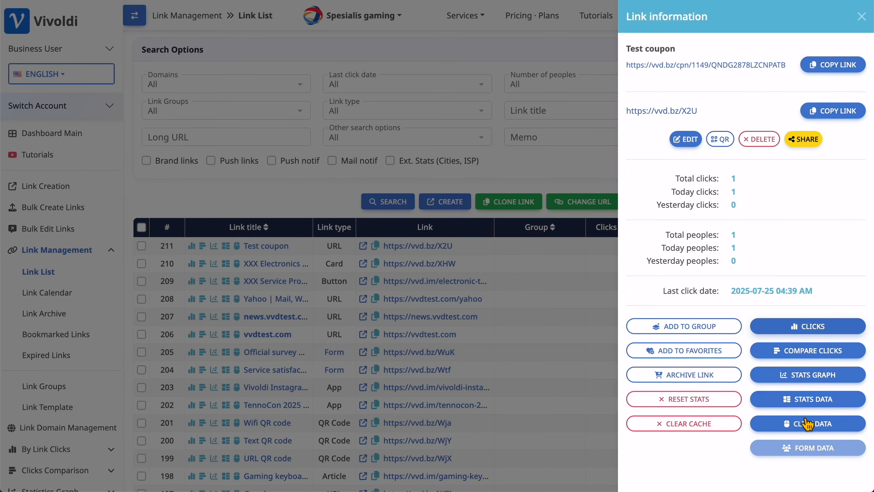
Step: Chart the link's clicks by date, day of week, month and time of day, then close the details panel
left_click(805, 377)
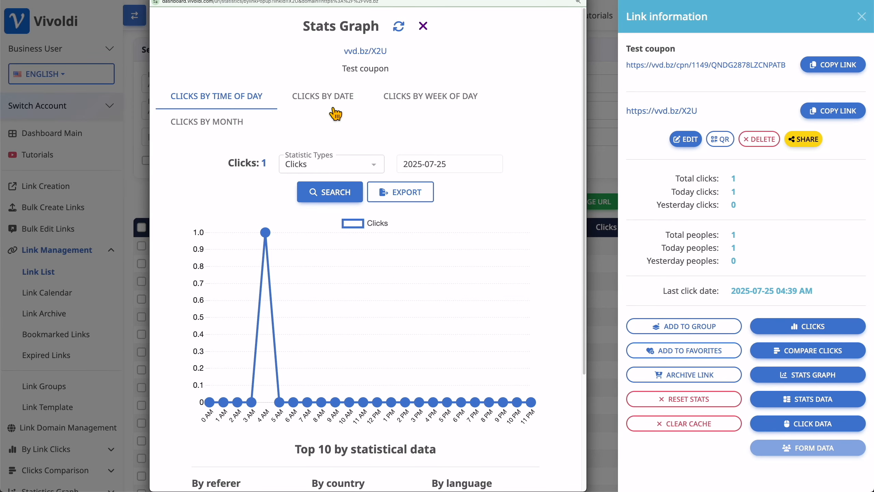
left_click(331, 97)
left_click(415, 104)
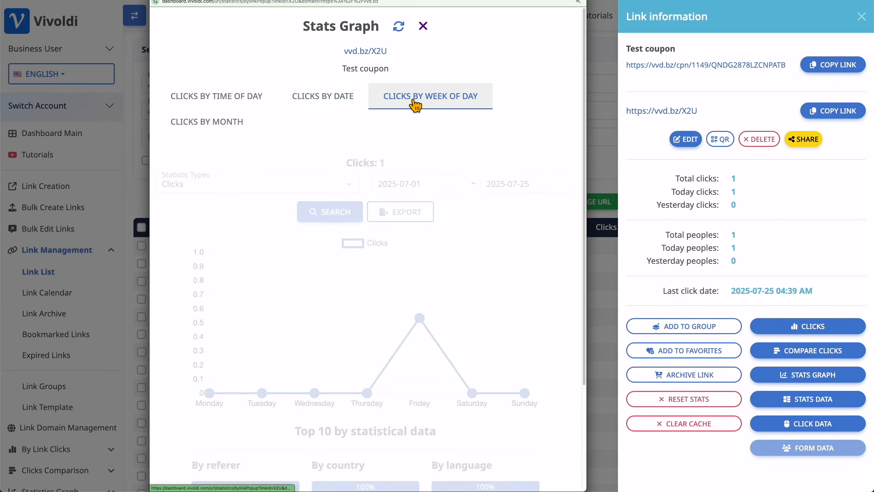
left_click(217, 125)
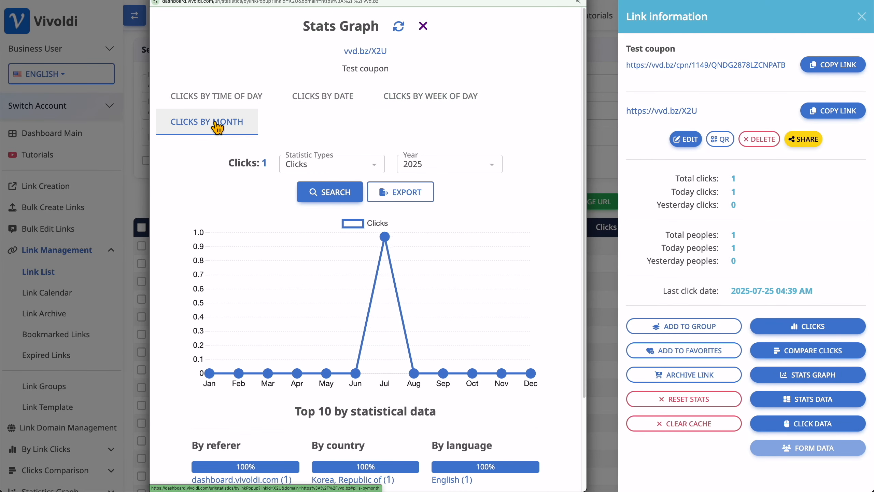
left_click(235, 105)
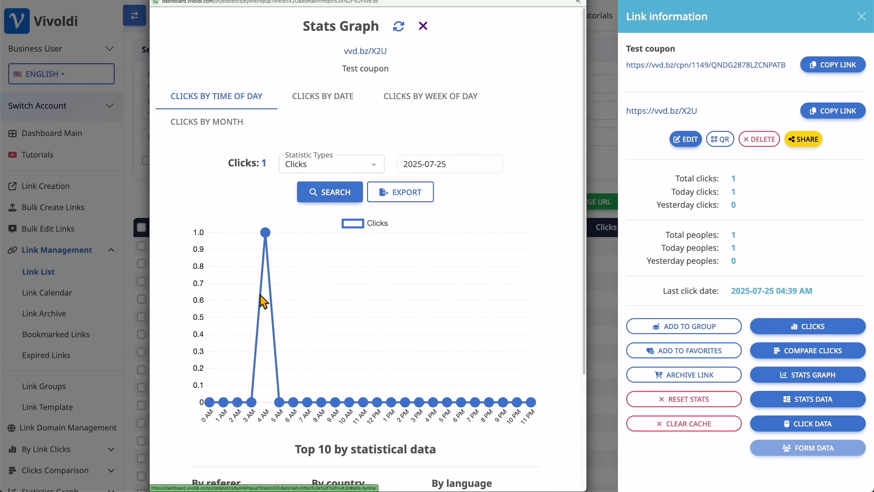
left_click(423, 27)
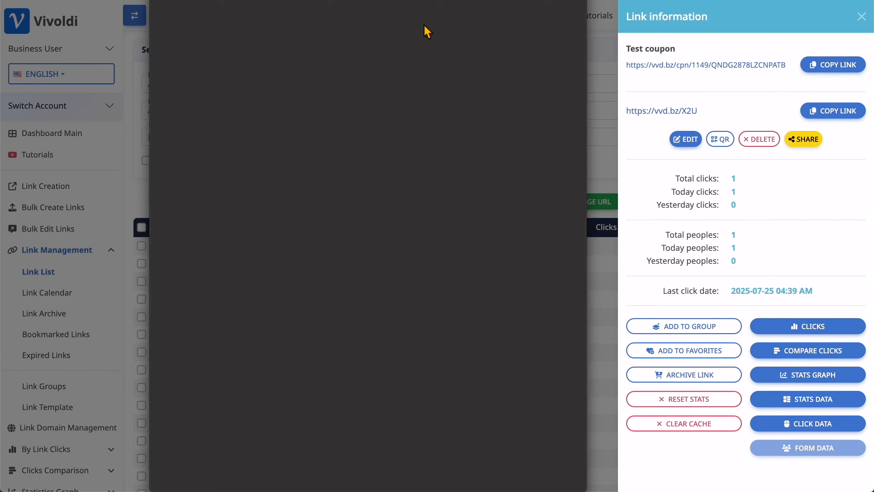
left_click(290, 199)
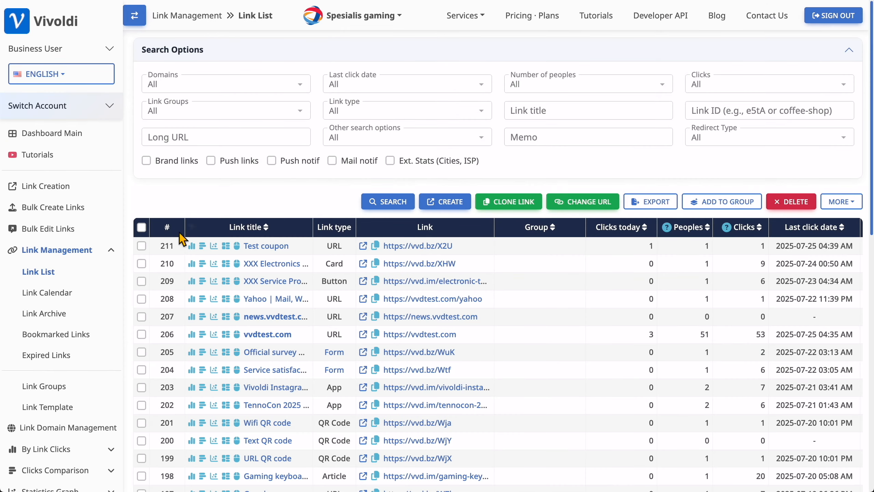
Step: Show the coupon list under Coupon Management, then bring up the Developer API guide
left_click(81, 253)
scroll(78, 243, "down", 1)
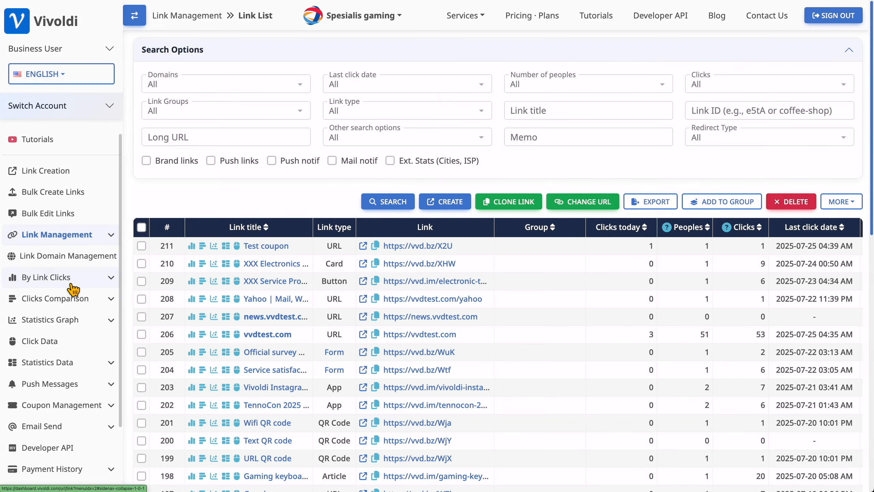
left_click(74, 406)
scroll(77, 400, "down", 3)
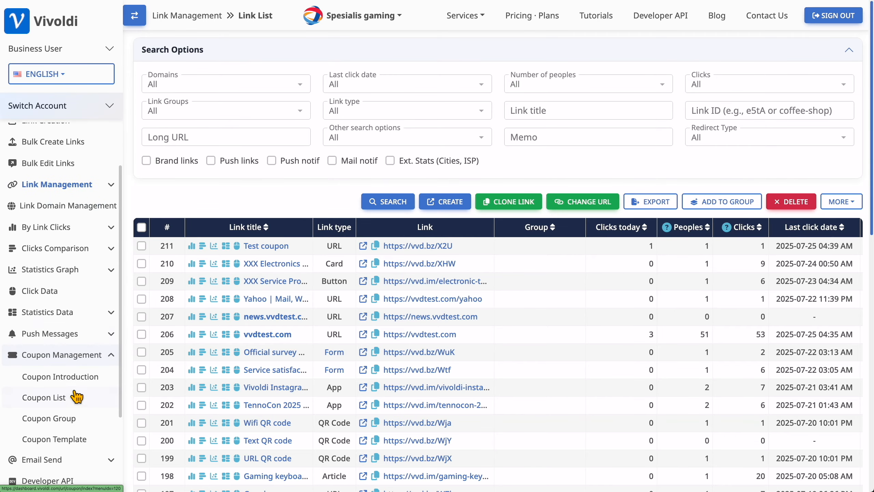
left_click(61, 399)
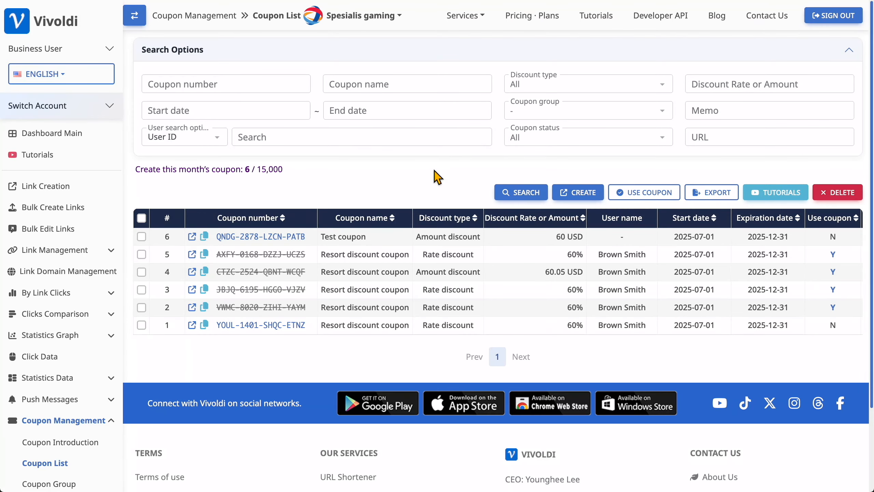
left_click(652, 17)
Step: Browse the Coupons API endpoints down to the Create coupon fields, then go back to DASHBOARD
scroll(463, 138, "down", 5)
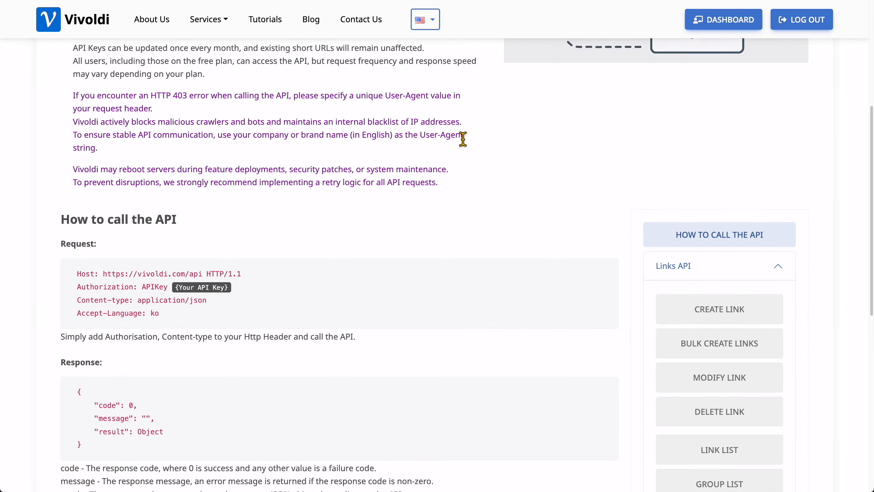
scroll(463, 141, "down", 5)
scroll(532, 145, "down", 3)
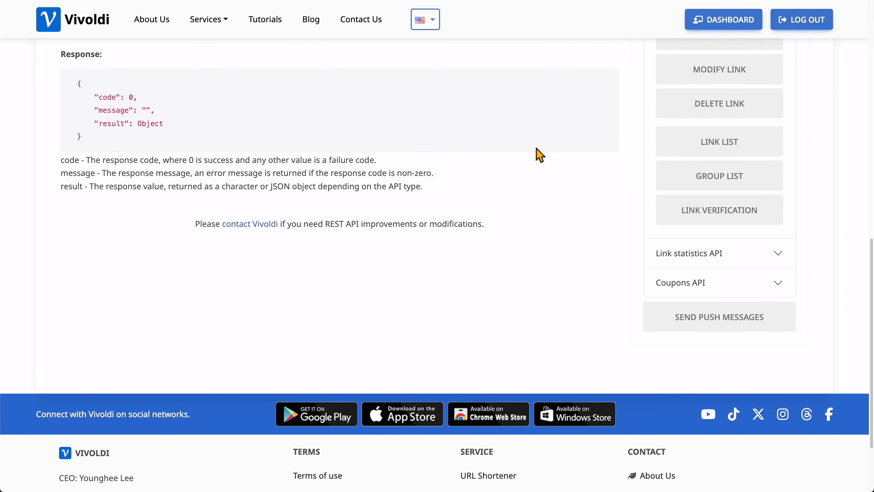
left_click(688, 290)
scroll(685, 292, "down", 4)
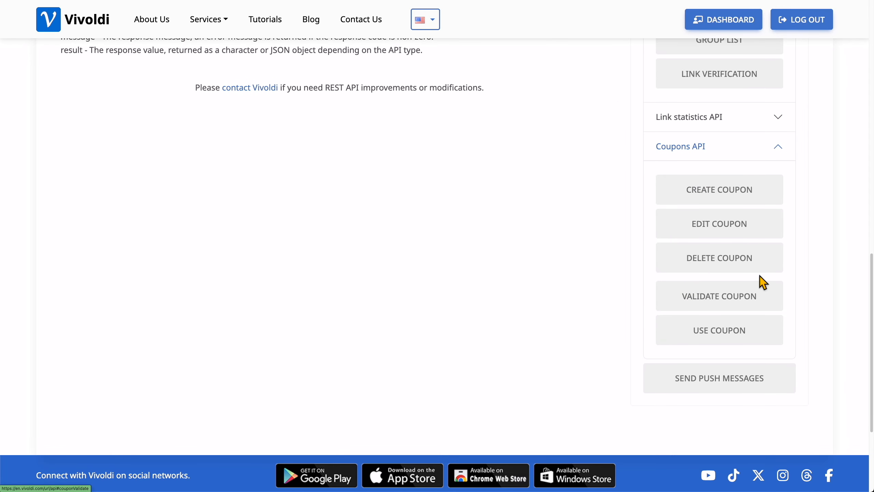
left_click(710, 199)
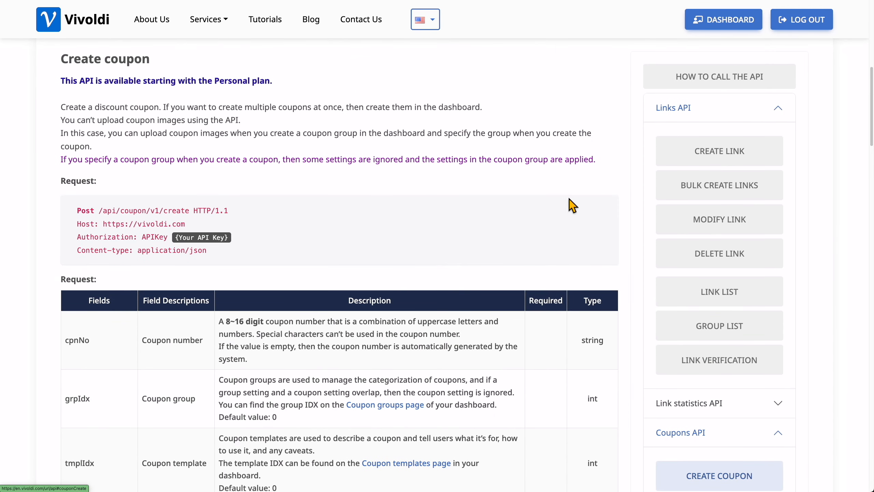
scroll(379, 215, "down", 1)
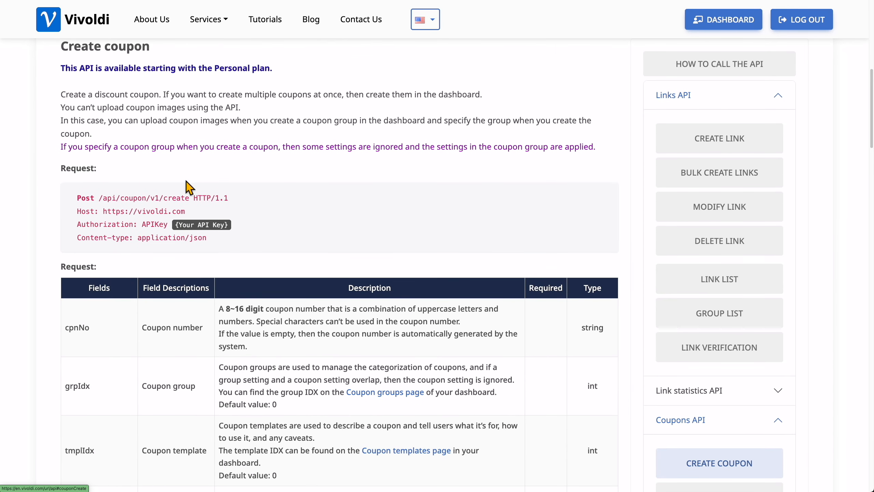
scroll(373, 205, "down", 7)
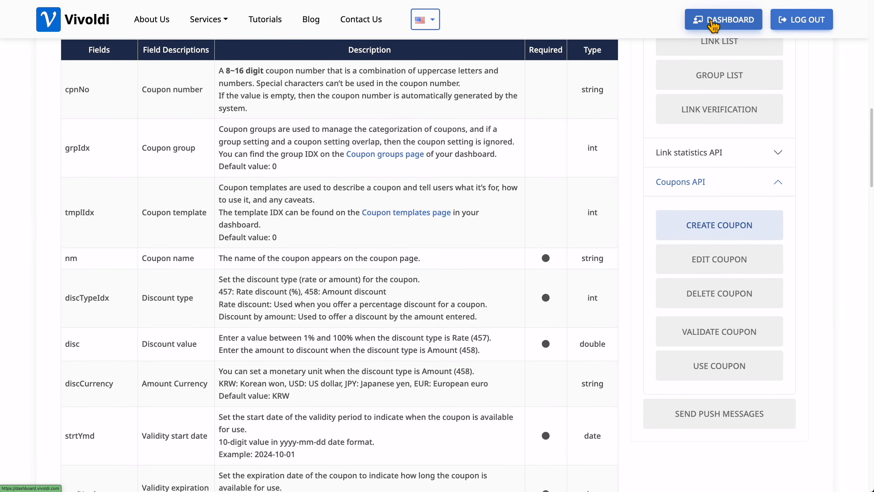
left_click(713, 21)
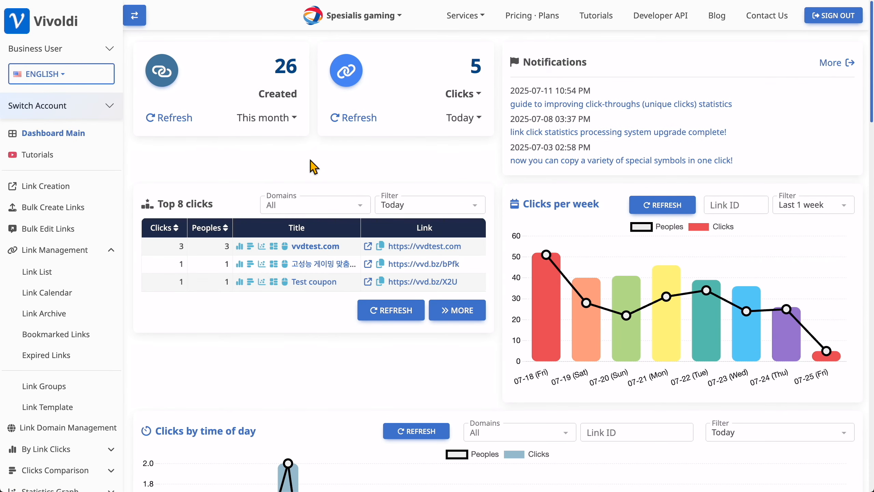